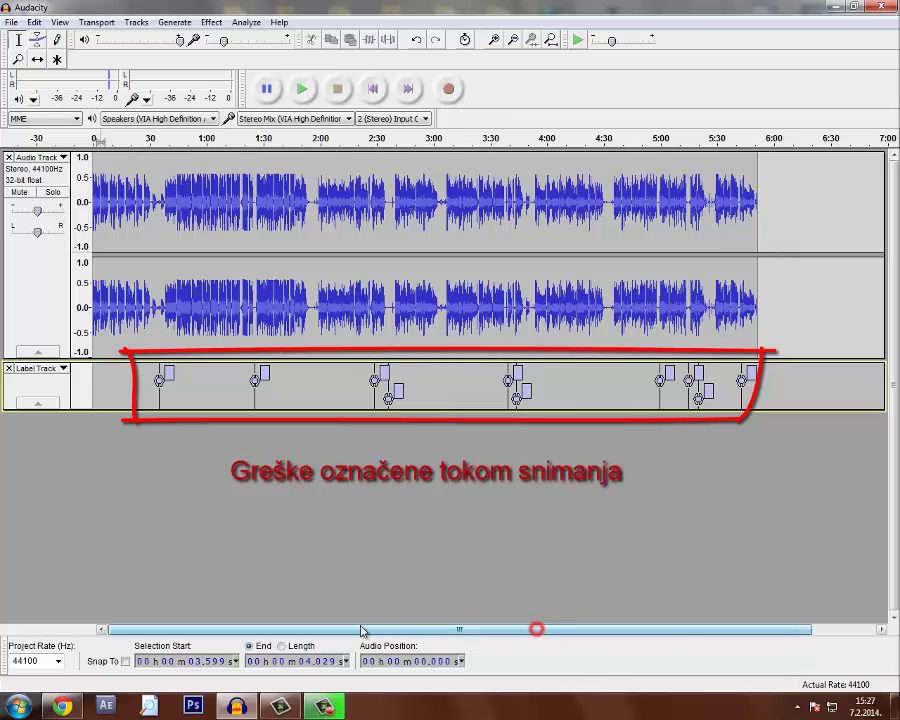
- Delete the quiet lead-in from 0 to about 0.2 s at the start of the recording
key(ctrl+1)
key(ctrl+1)
key(ctrl+1)
key(ctrl+1)
key(ctrl+1)
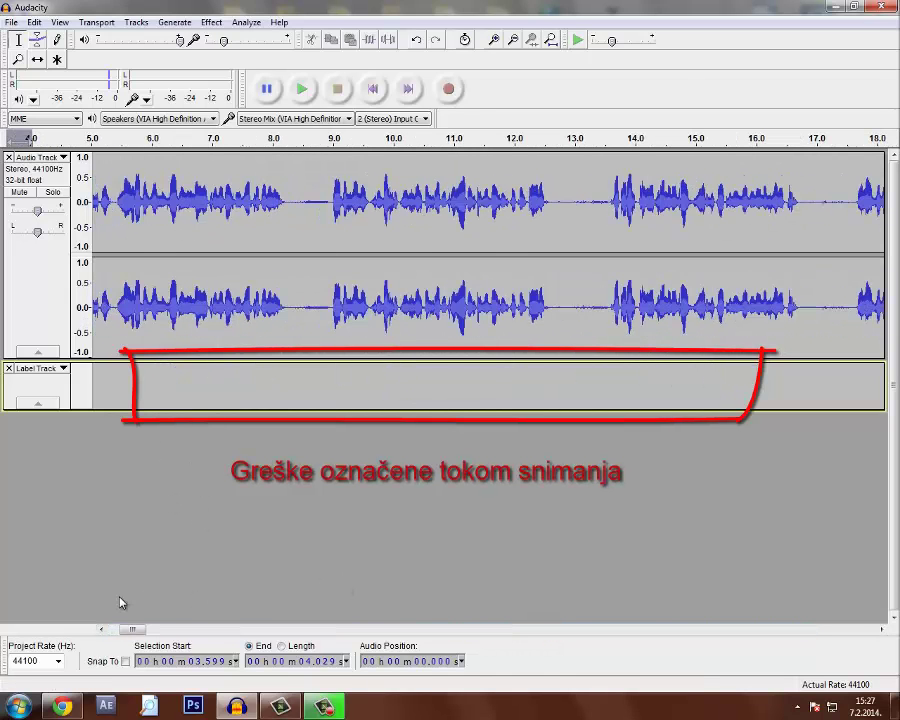
drag(131, 629, 124, 624)
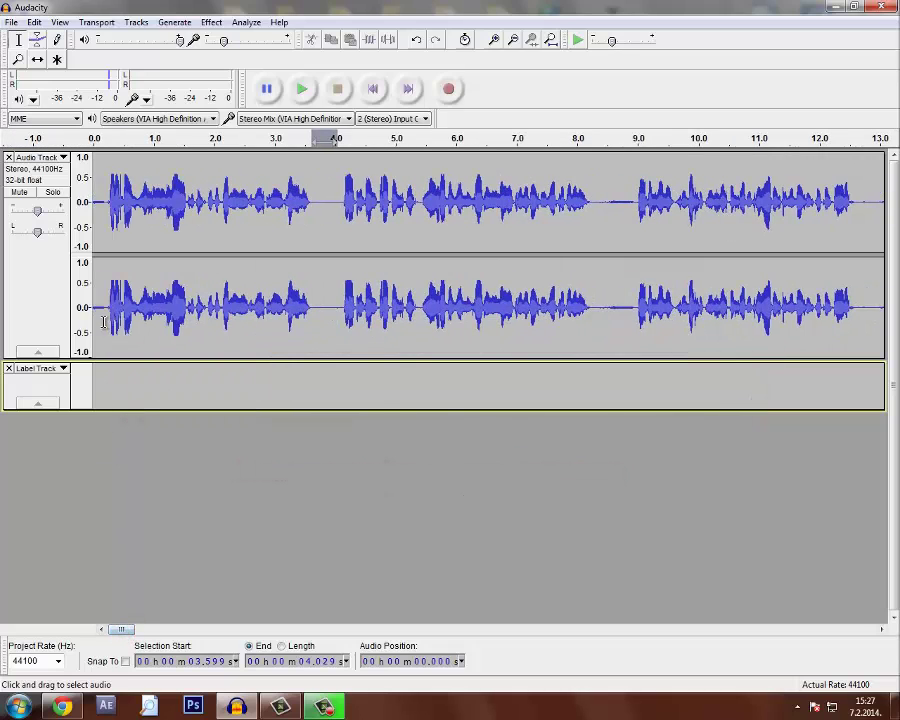
drag(105, 312, 86, 454)
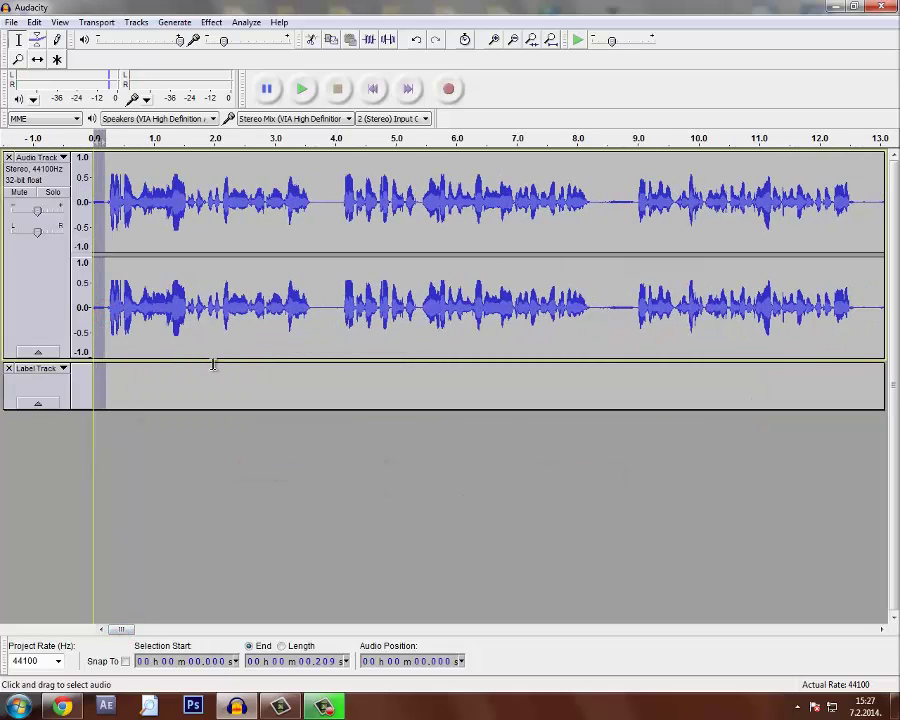
key(Delete)
- Silence the first three speech pauses, at about 3.4–3.9 s, 8.0–8.8 s and 12.4–13.4 s
drag(300, 310, 330, 386)
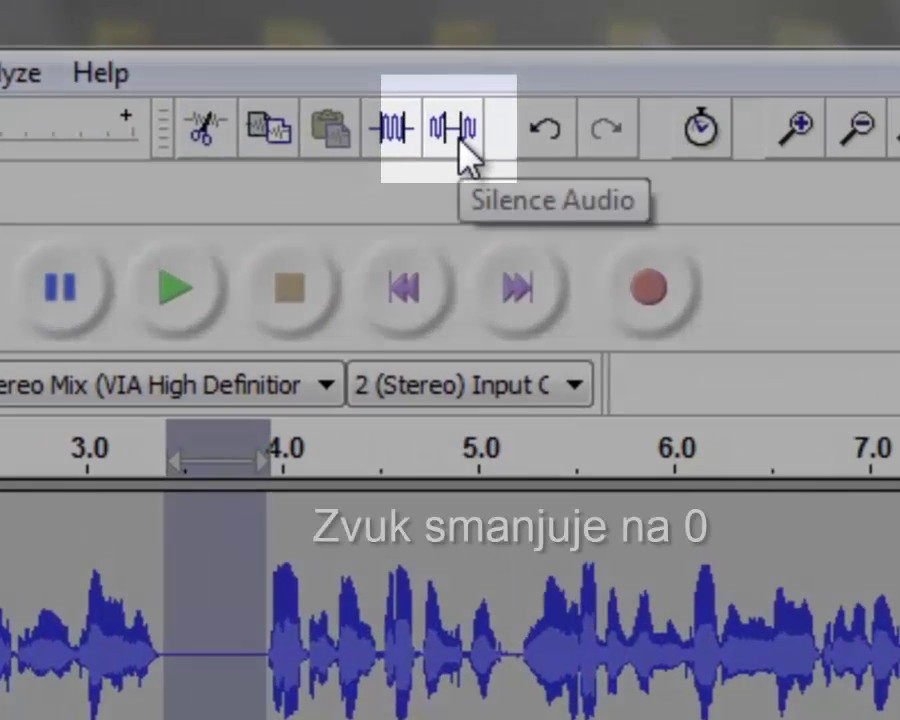
click(459, 141)
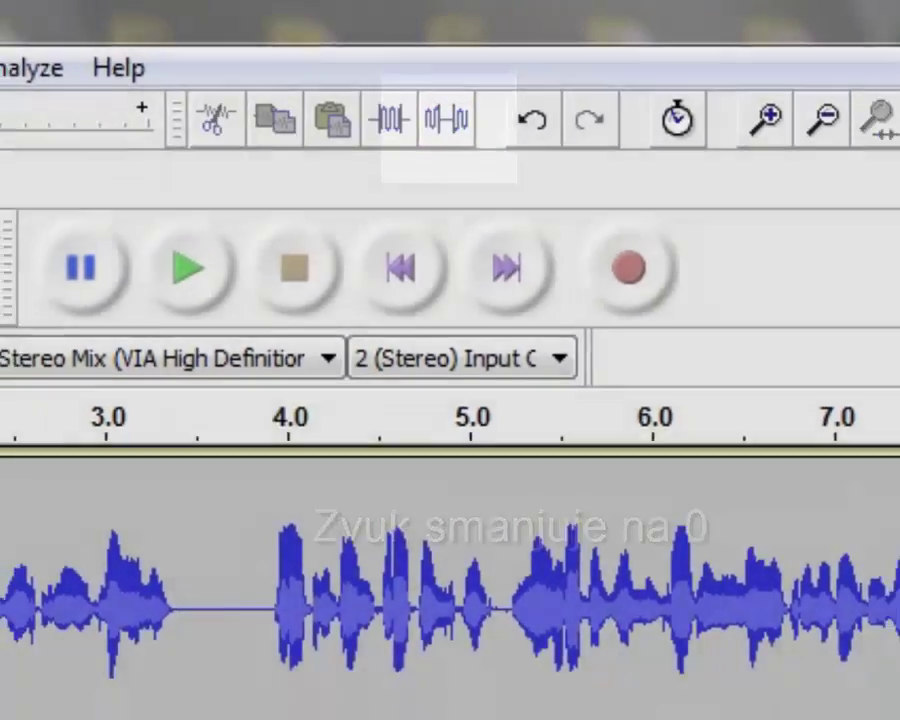
drag(768, 380, 622, 228)
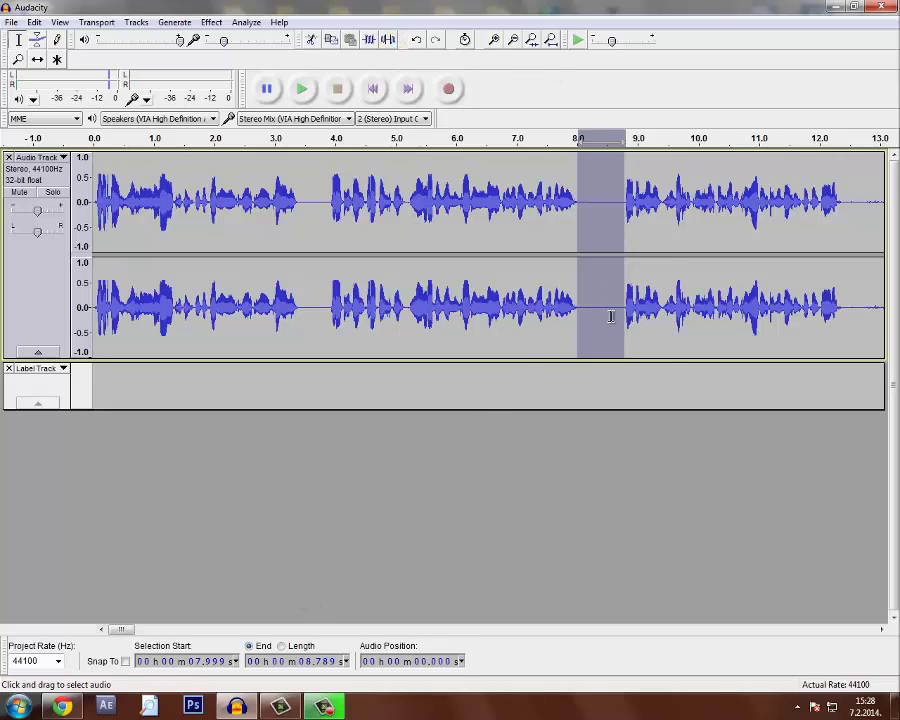
drag(124, 633, 134, 633)
drag(327, 380, 392, 370)
click(388, 39)
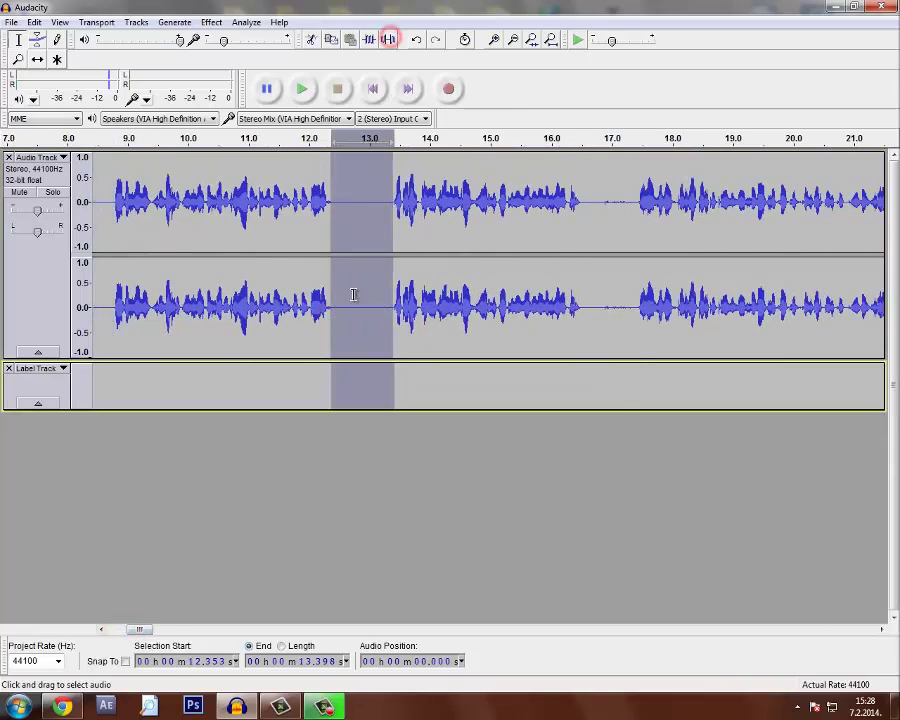
- Silence the speech pause from about 16.5 to 17.4 s in the audio track
key(ctrl+3)
key(ctrl+3)
key(ctrl+1)
key(ctrl+1)
drag(340, 200, 386, 234)
click(388, 39)
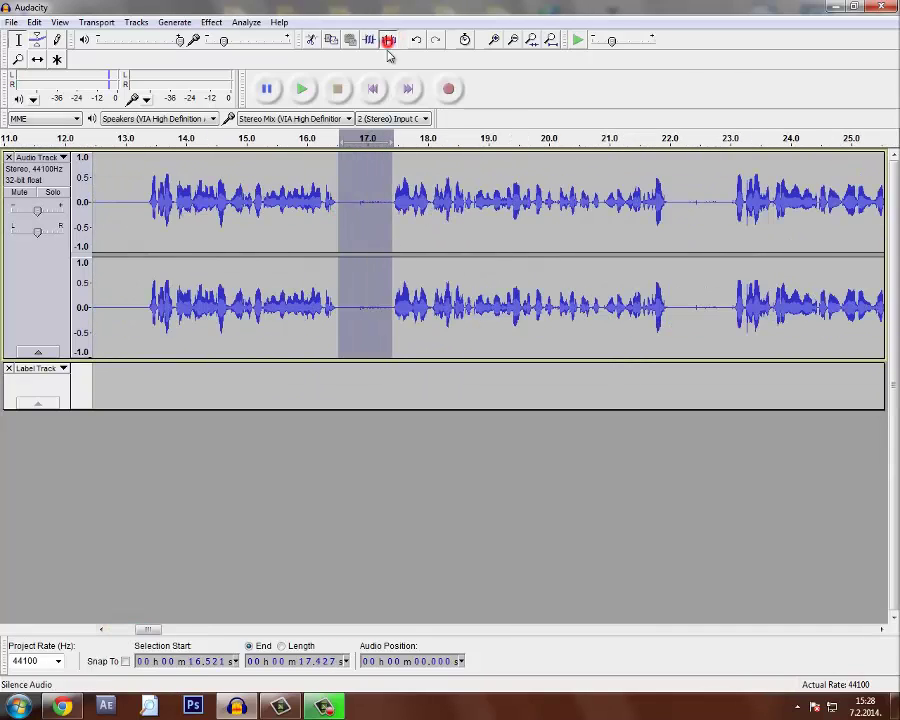
- Silence the speech pause from about 22.1 to 23.1 s in the audio track
key(ctrl+3)
key(ctrl+3)
key(ctrl+1)
key(ctrl+1)
drag(428, 205, 482, 234)
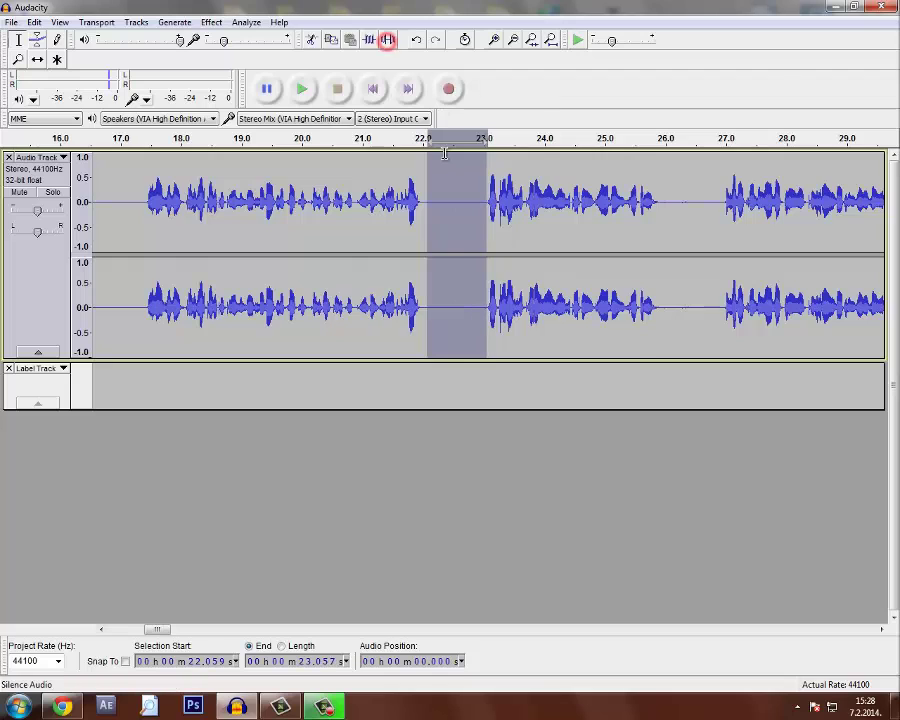
click(388, 39)
- Silence the speech pause from about 25.8 to 27.0 s in the audio track
key(ctrl+3)
key(ctrl+3)
click(483, 228)
key(ctrl+1)
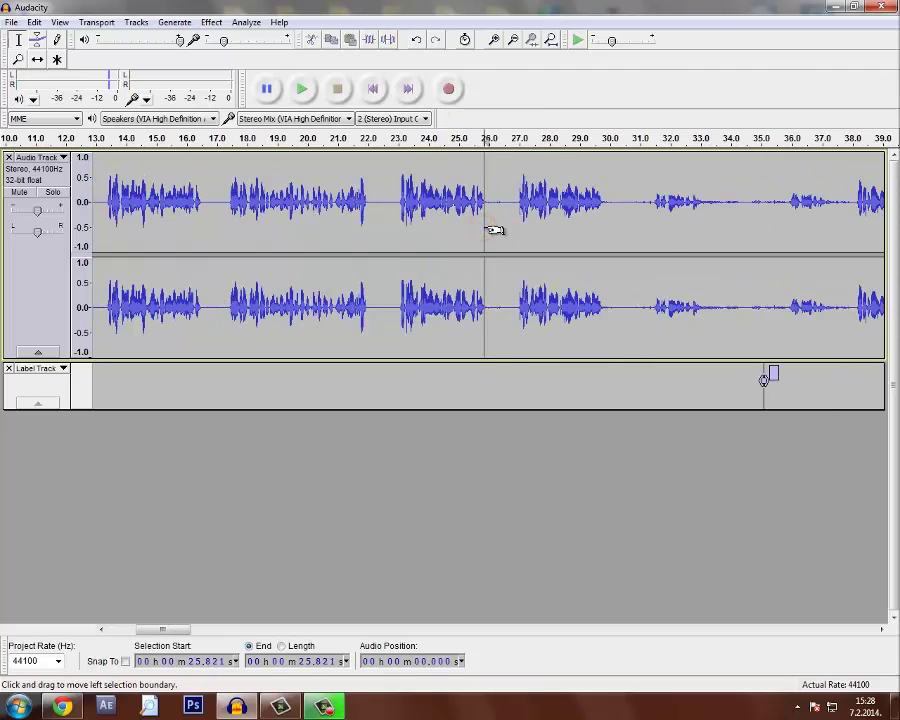
key(ctrl+1)
drag(484, 228, 543, 253)
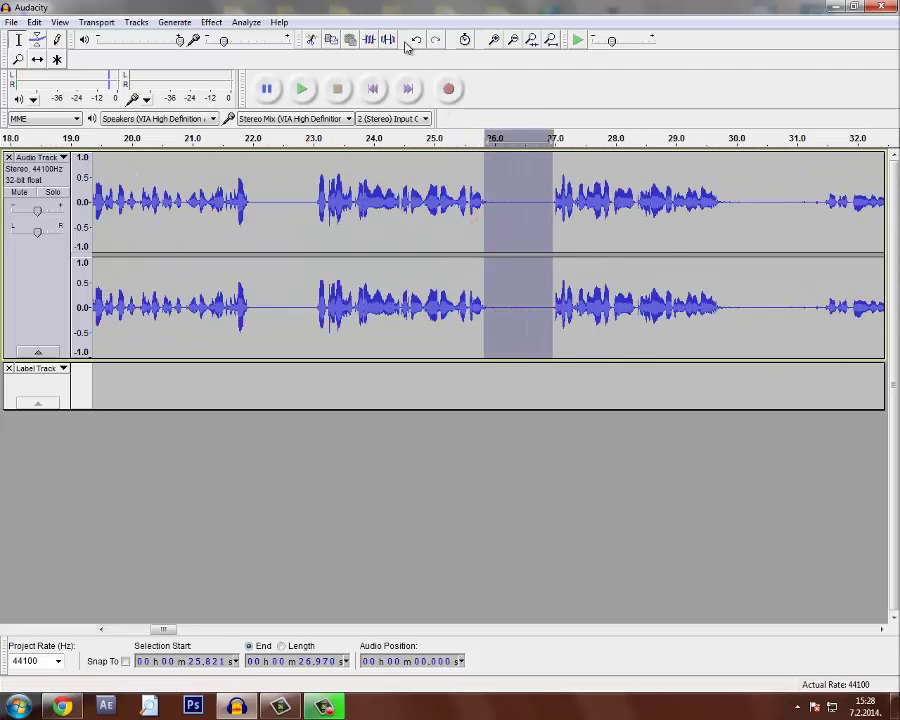
- Listen around the first error label and silence the faulty section from about 30.0 to 38.1 s
key(ctrl+3)
key(ctrl+3)
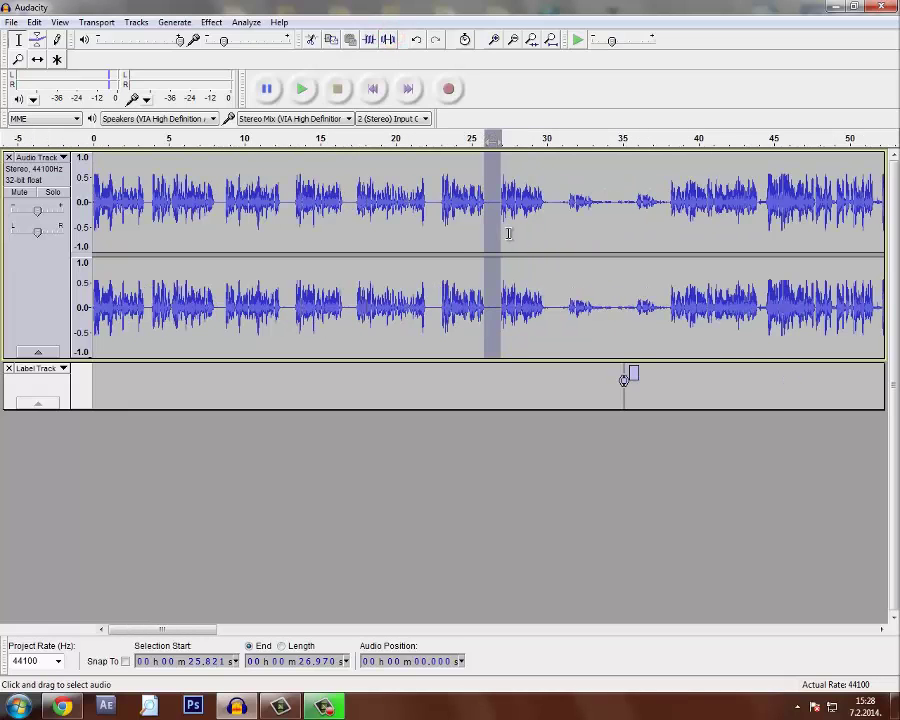
click(502, 216)
key(space)
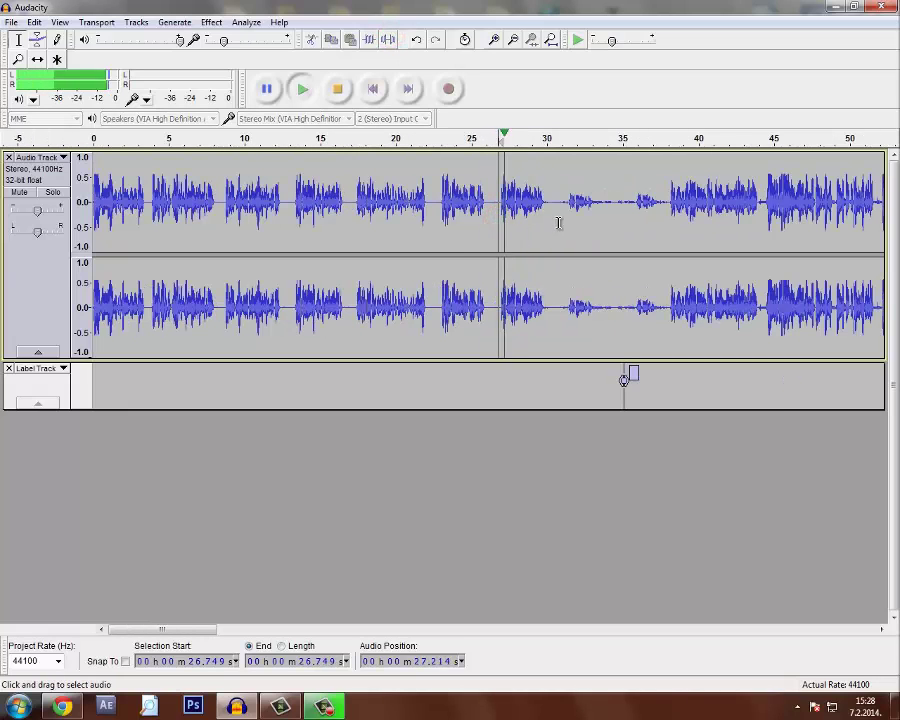
click(566, 205)
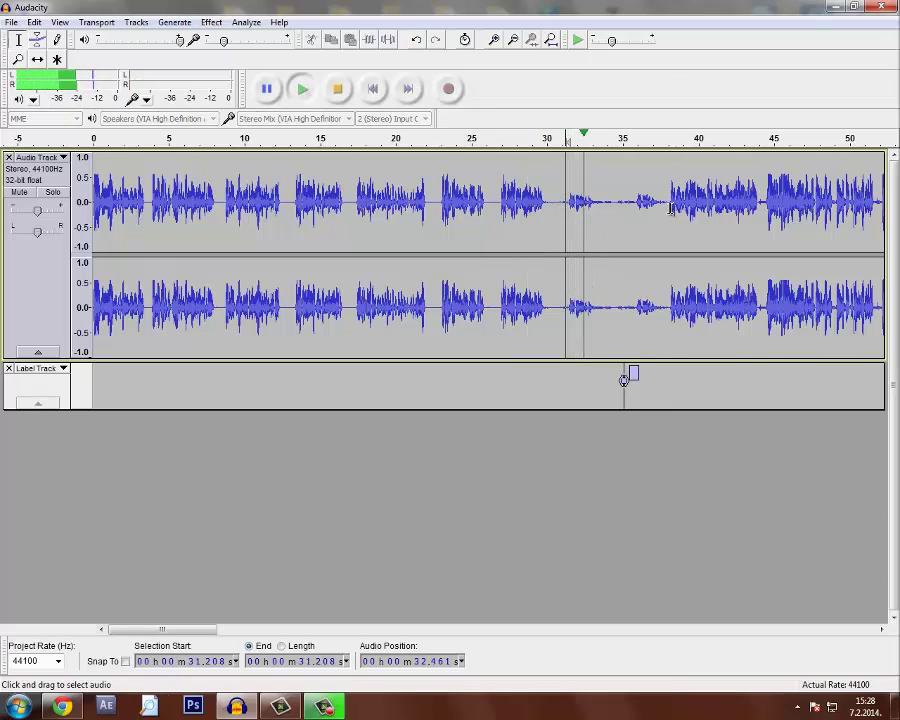
drag(670, 208, 547, 375)
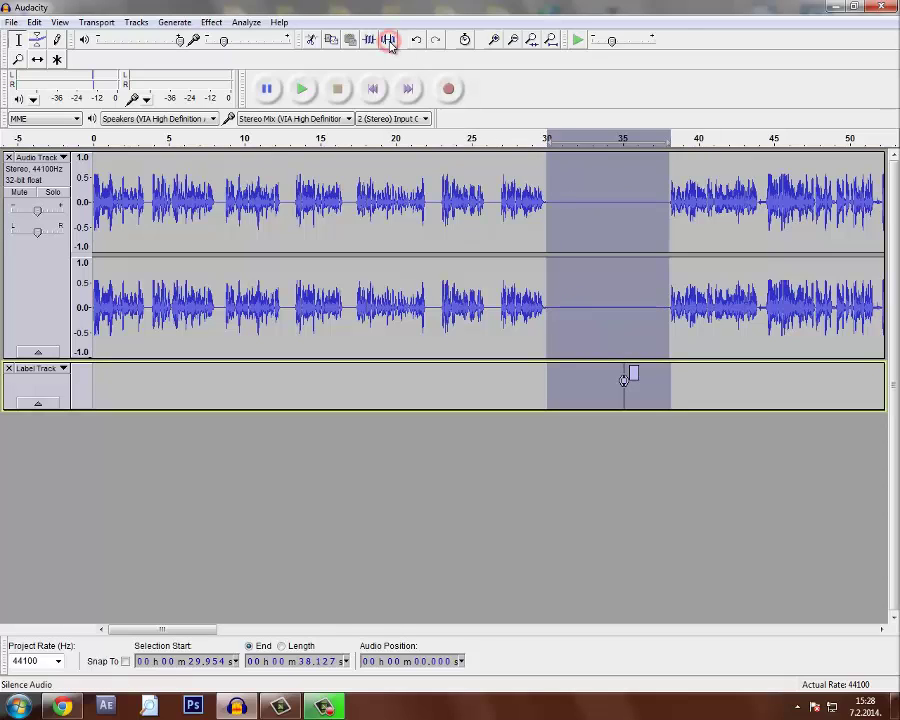
- Shorten the silenced gap by deleting about 31.5 to 36.3 s from the audio together with its error label
click(625, 305)
drag(642, 305, 578, 412)
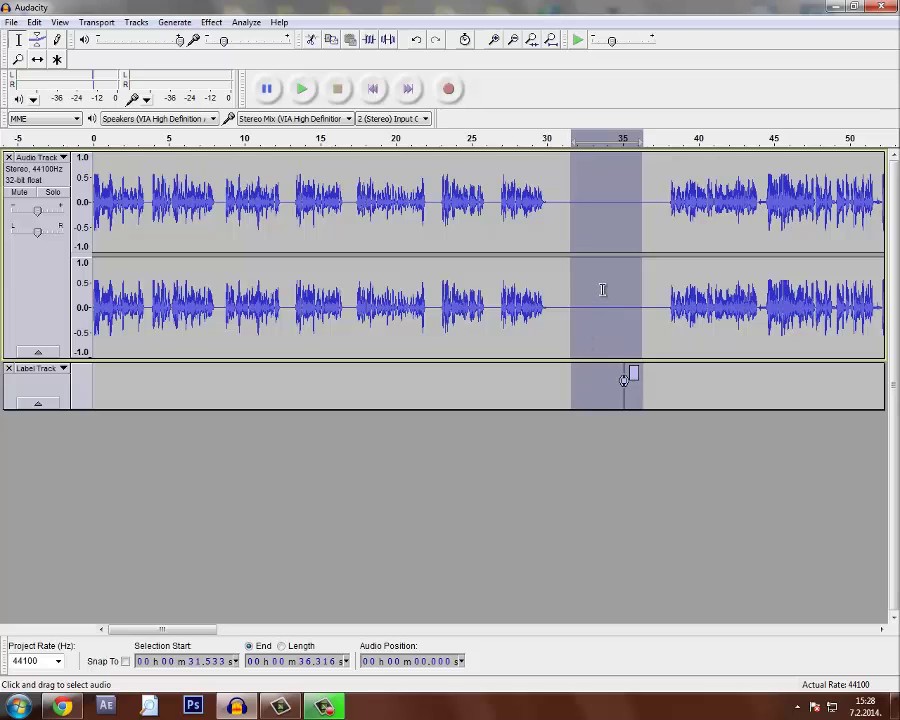
key(Delete)
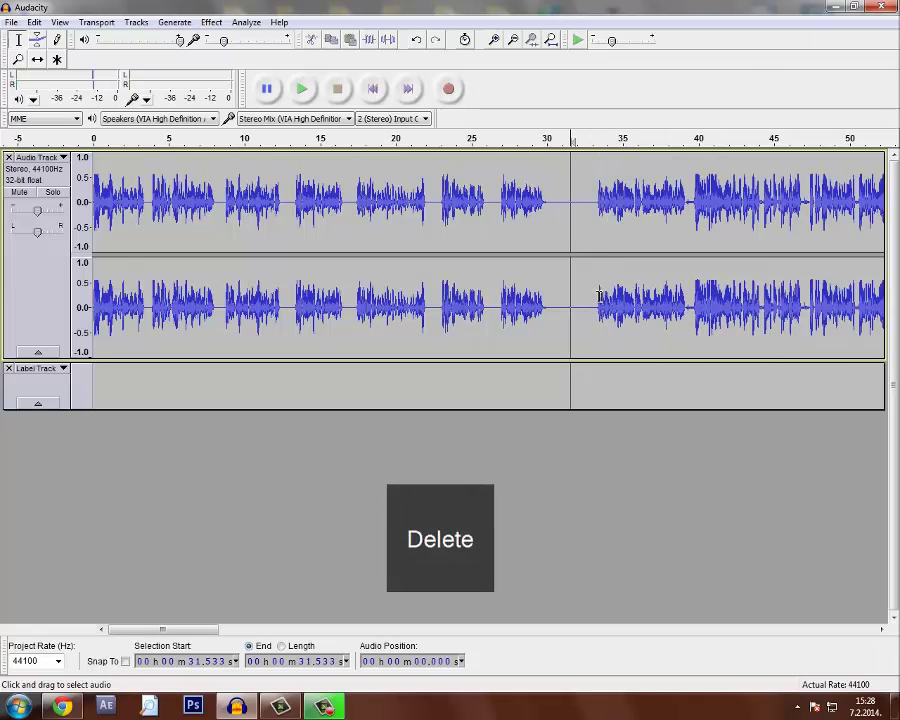
click(597, 307)
- Listen before the next error label and delete the pause from about 1:12.7 to 1:13.9 on both tracks
drag(163, 630, 279, 632)
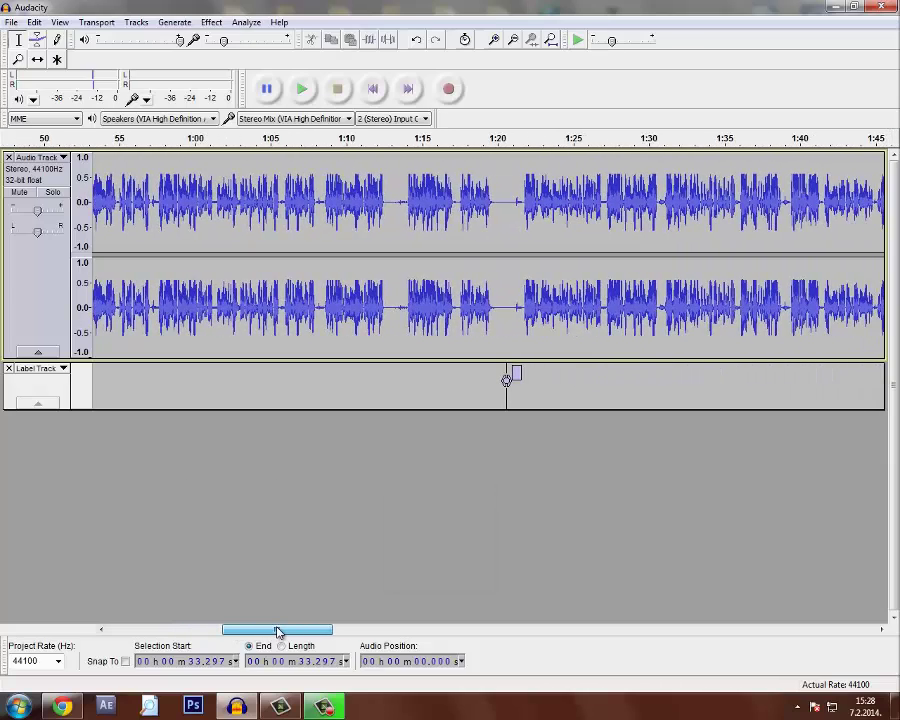
click(367, 314)
key(space)
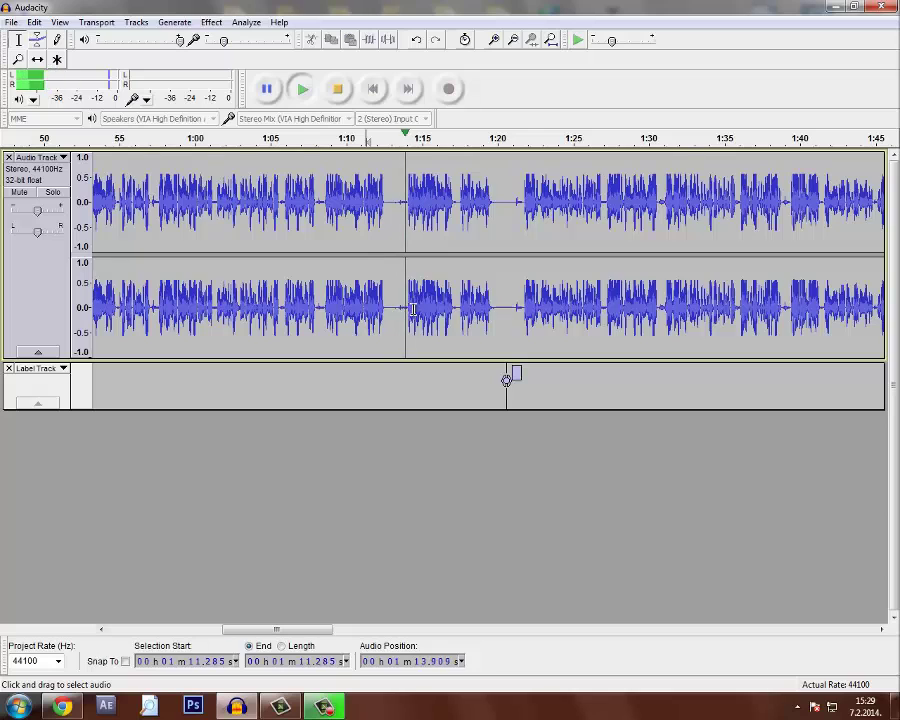
drag(405, 309, 388, 310)
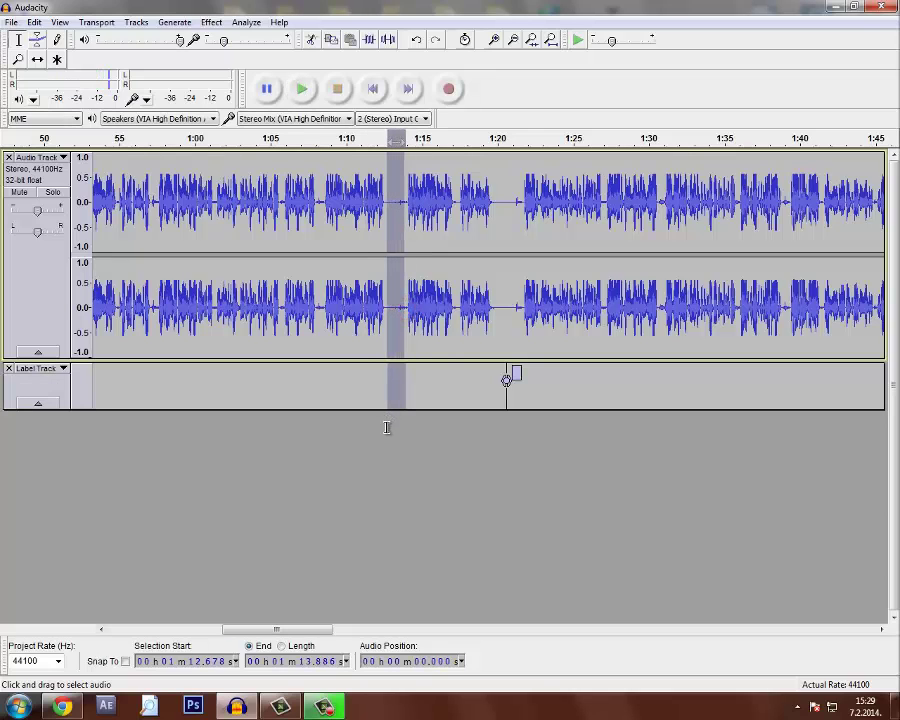
key(Delete)
- Locate the mistake by listening, delete about 1:16.1 to 1:20.6 with its error label, and play the join
key(space)
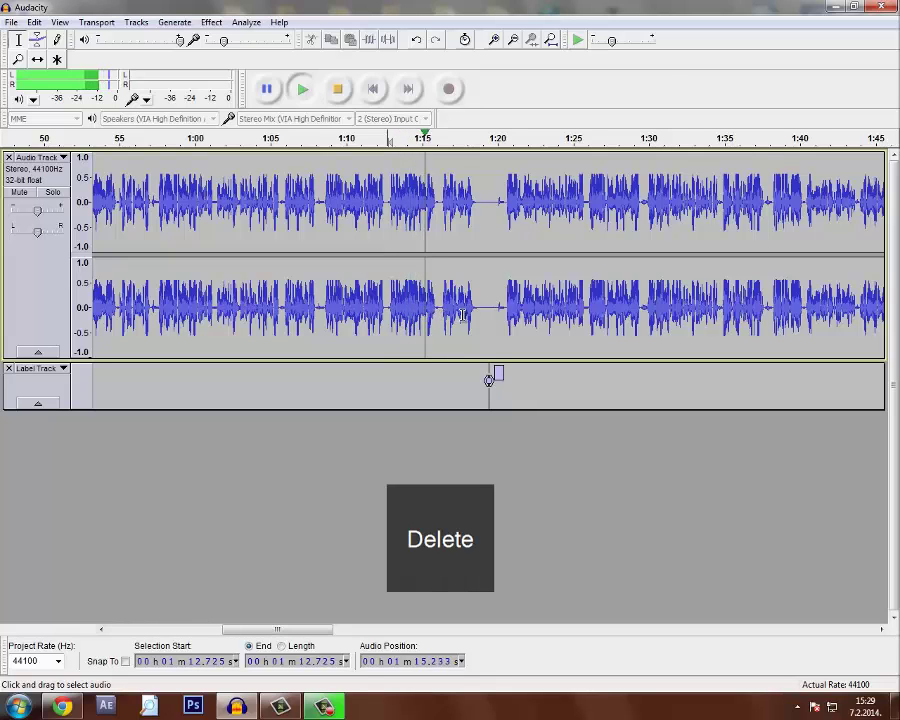
key(space)
click(440, 307)
key(space)
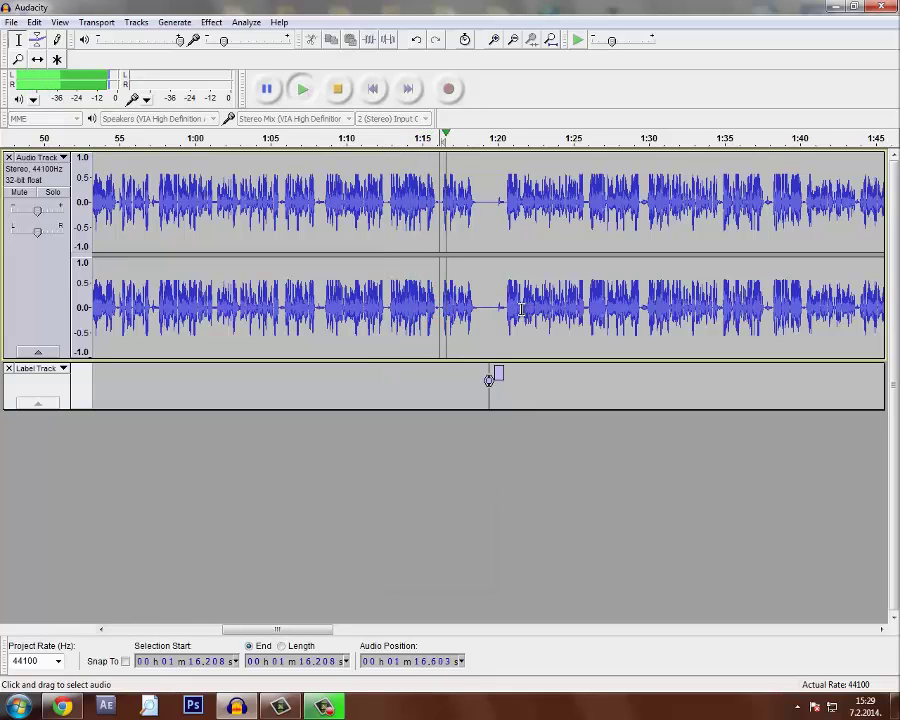
click(505, 307)
key(space)
drag(505, 306, 452, 408)
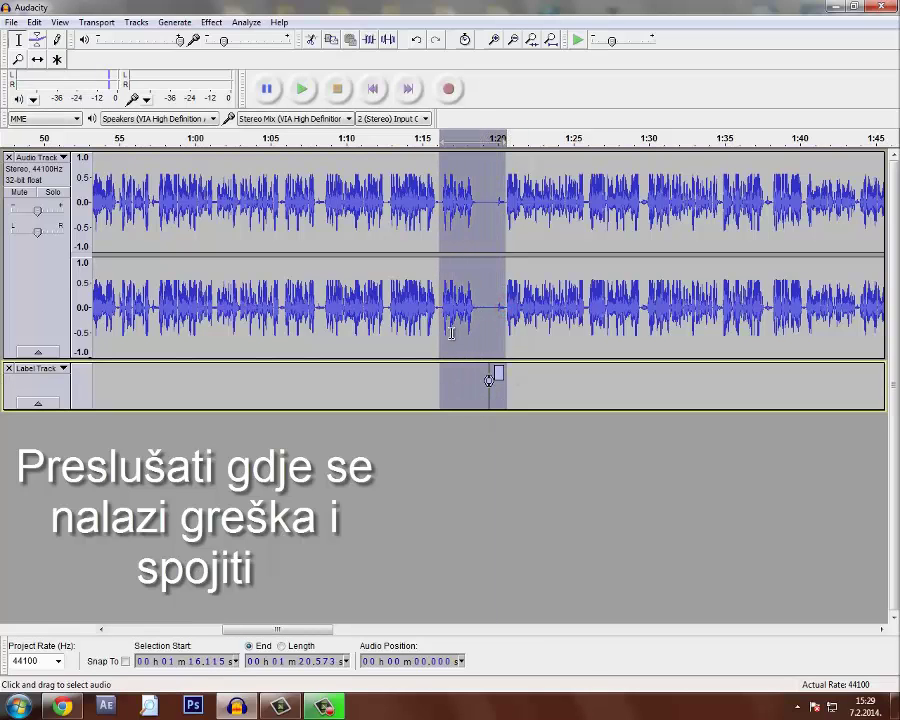
key(Delete)
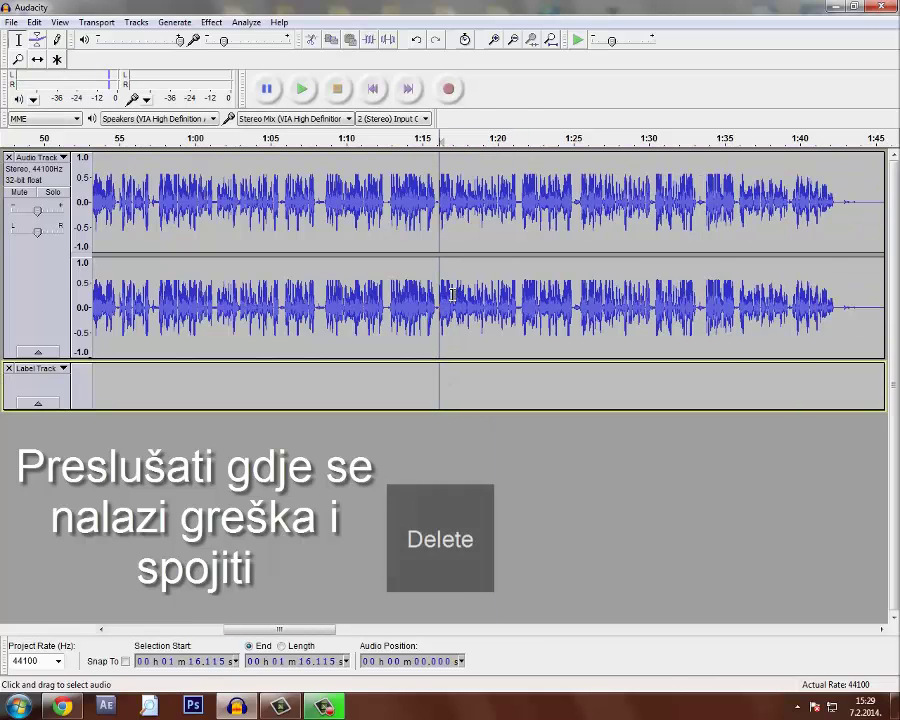
key(space)
- Silence the long pause from about 1:42.3 to 1:48.6 and play the audio from its end
drag(310, 627, 376, 630)
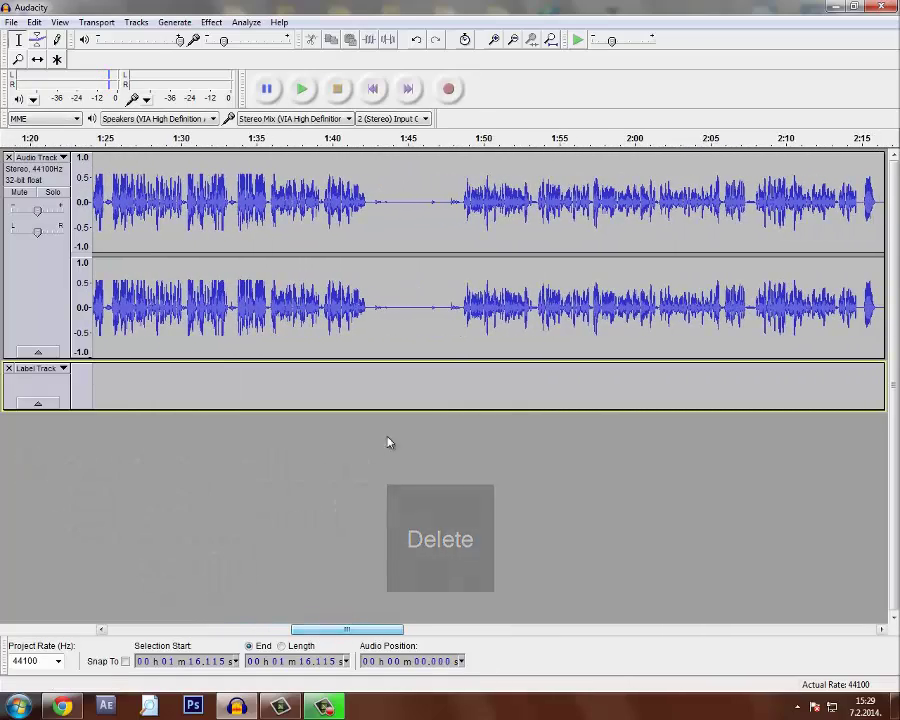
drag(367, 317, 383, 317)
drag(421, 381, 457, 418)
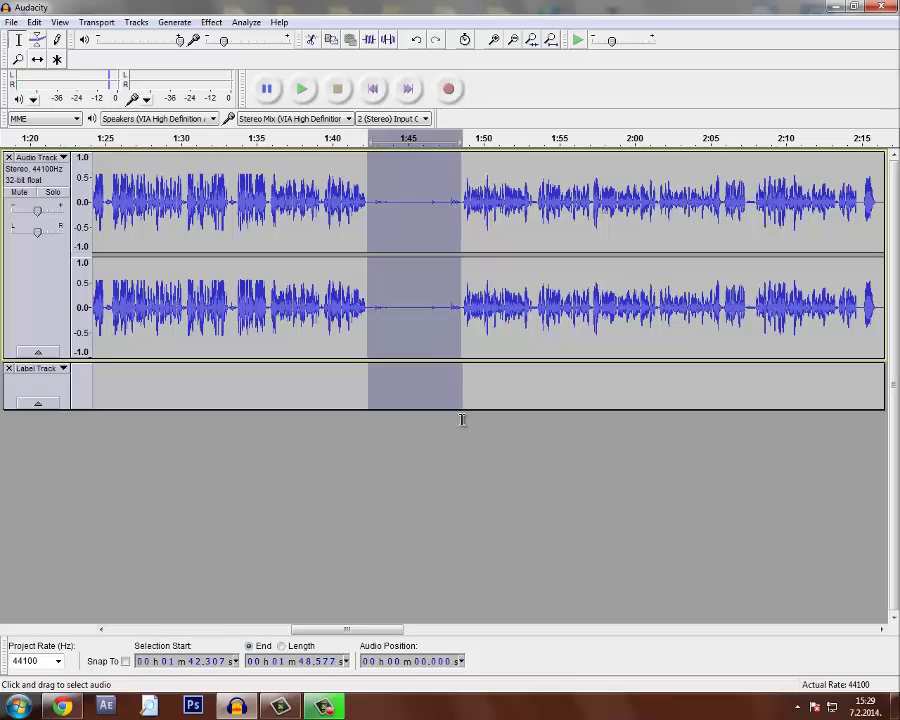
click(457, 218)
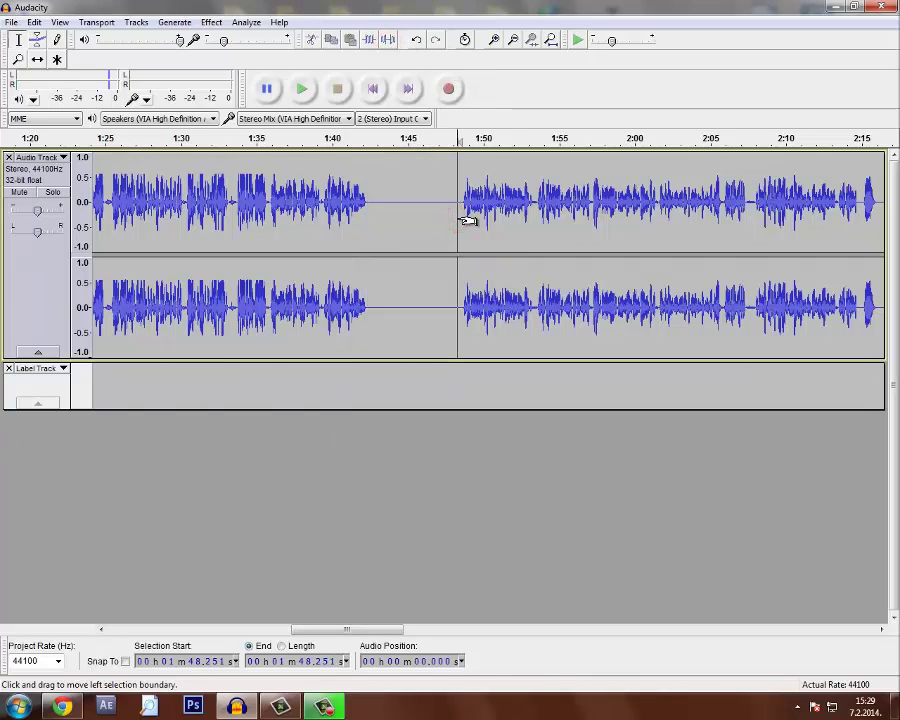
key(space)
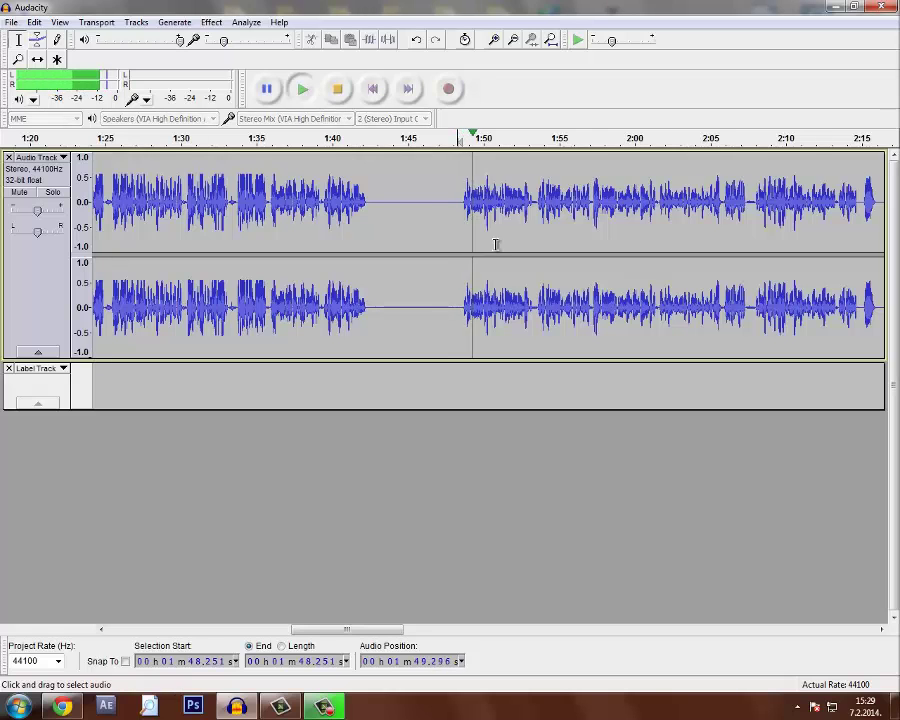
- Listen around the next error label and delete the misspoken section from about 2:13.4 to 2:17.0 on both tracks
drag(340, 632, 447, 632)
key(space)
click(603, 313)
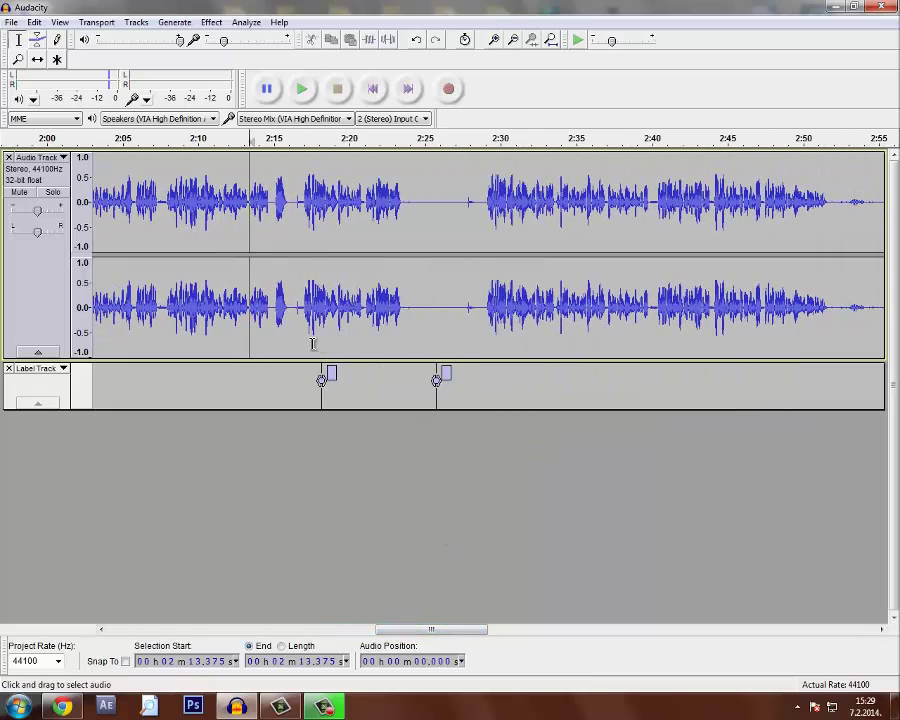
key(space)
key(ctrl+1)
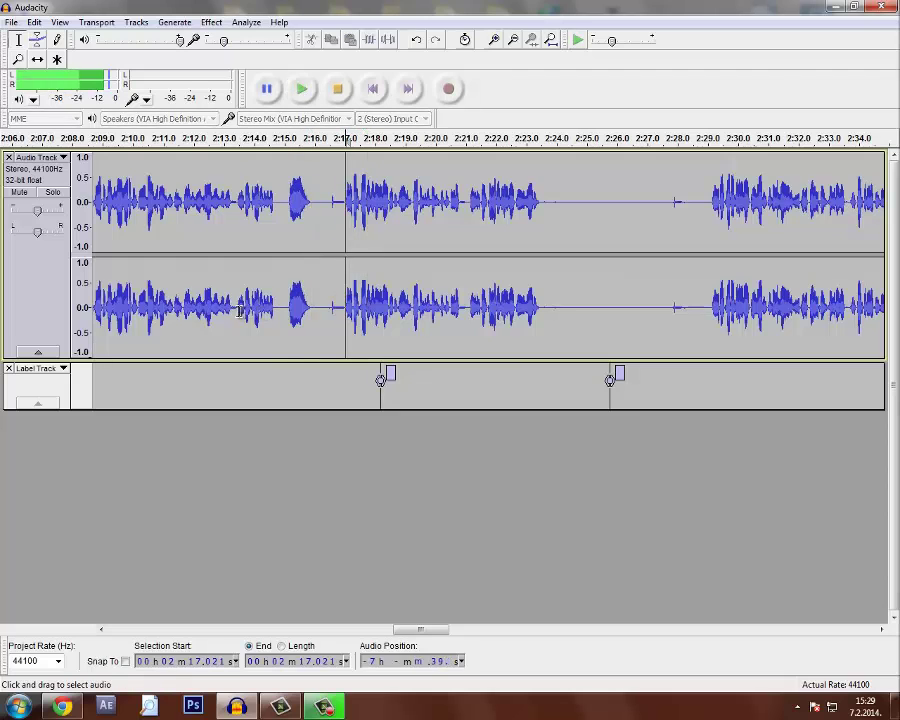
key(space)
mouse_move(236, 310)
mouse_down()
mouse_move(326, 360)
mouse_move(346, 387)
mouse_move(362, 381)
mouse_move(300, 383)
mouse_up()
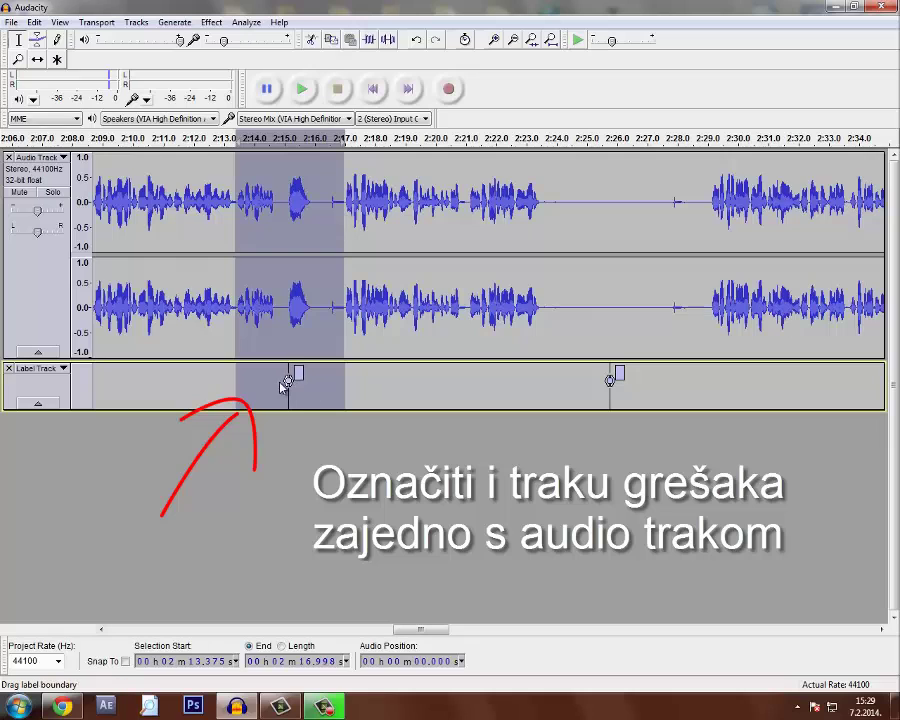
key(space)
key(Delete)
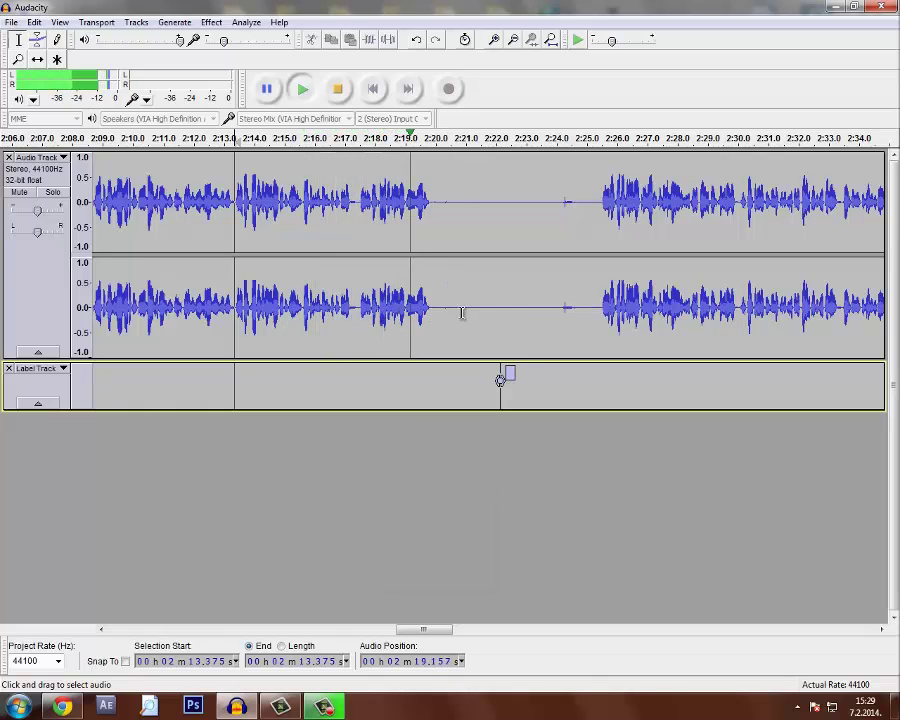
- Delete the repeated passage from about 2:17.4 to 2:25.4 together with its error label, and play the join
click(600, 313)
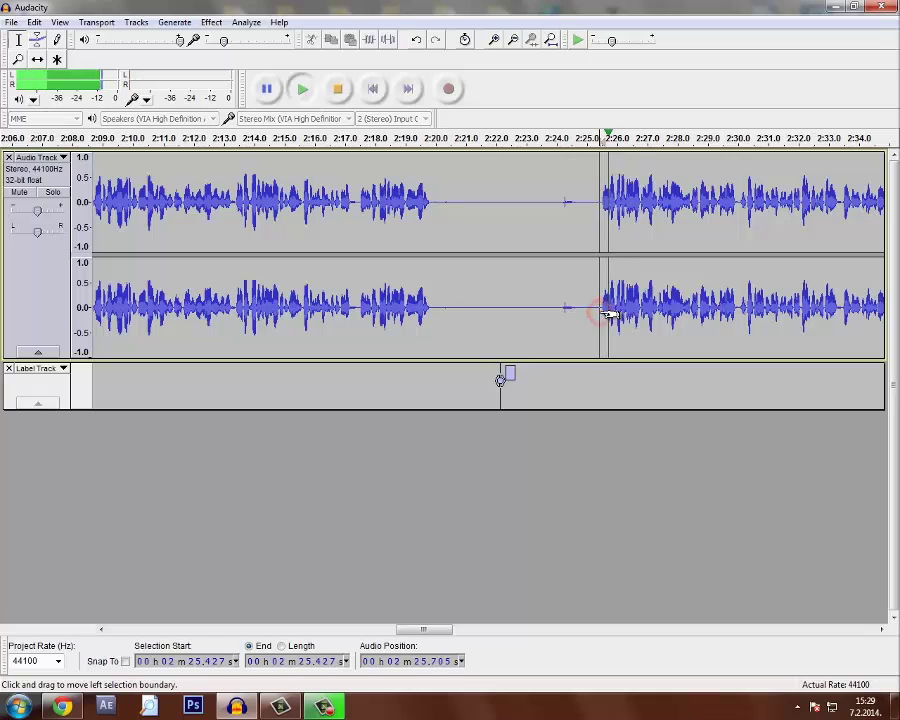
click(355, 314)
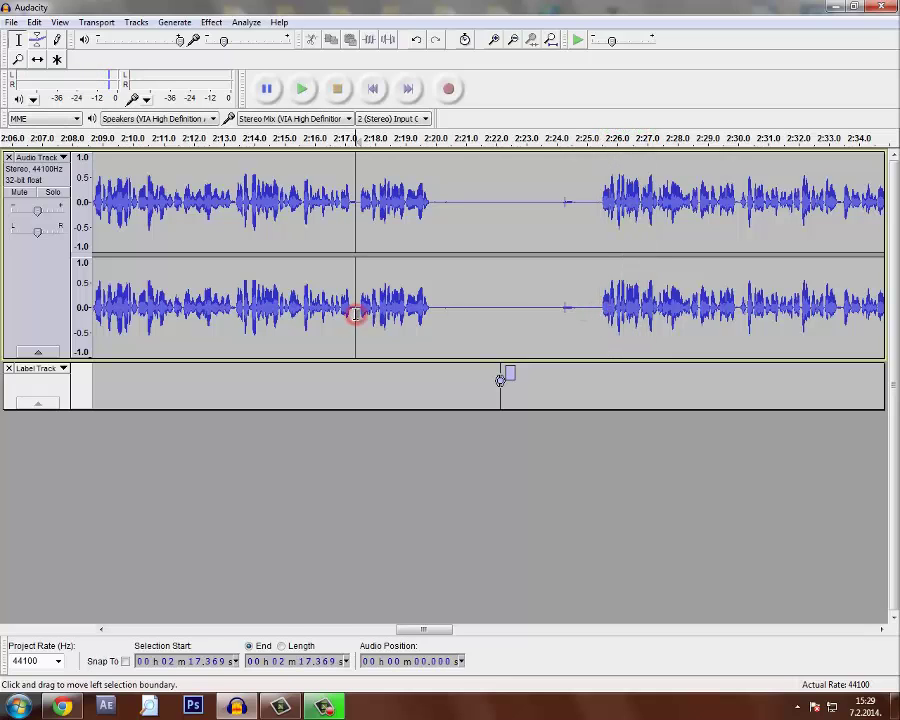
drag(403, 328, 613, 384)
key(Delete)
key(space)
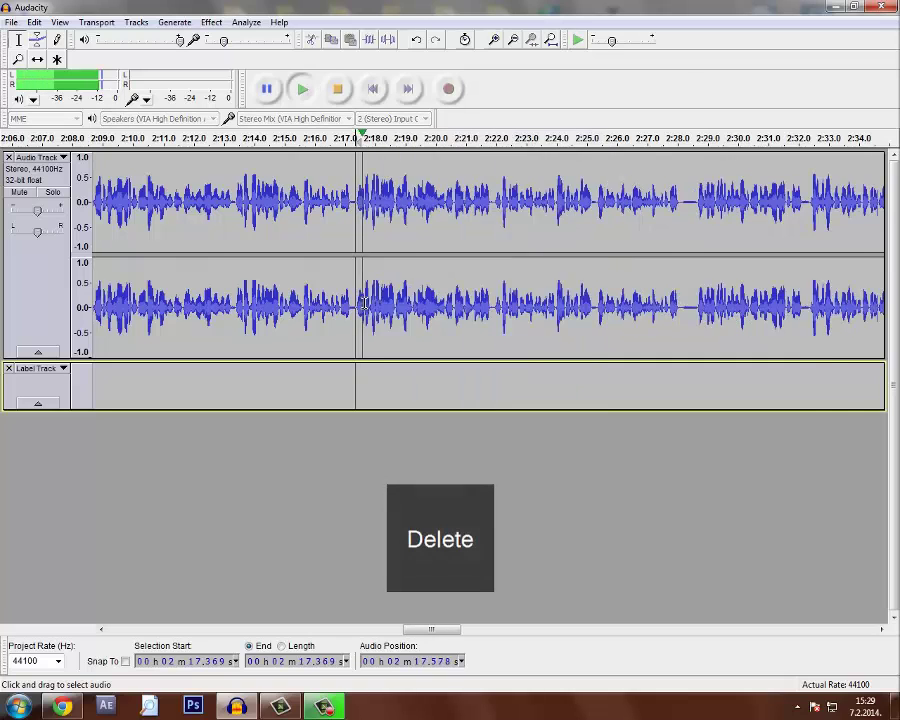
- Silence the long pause from about 2:39.9 to 2:44.4
key(ctrl+3)
drag(380, 635, 414, 630)
click(418, 318)
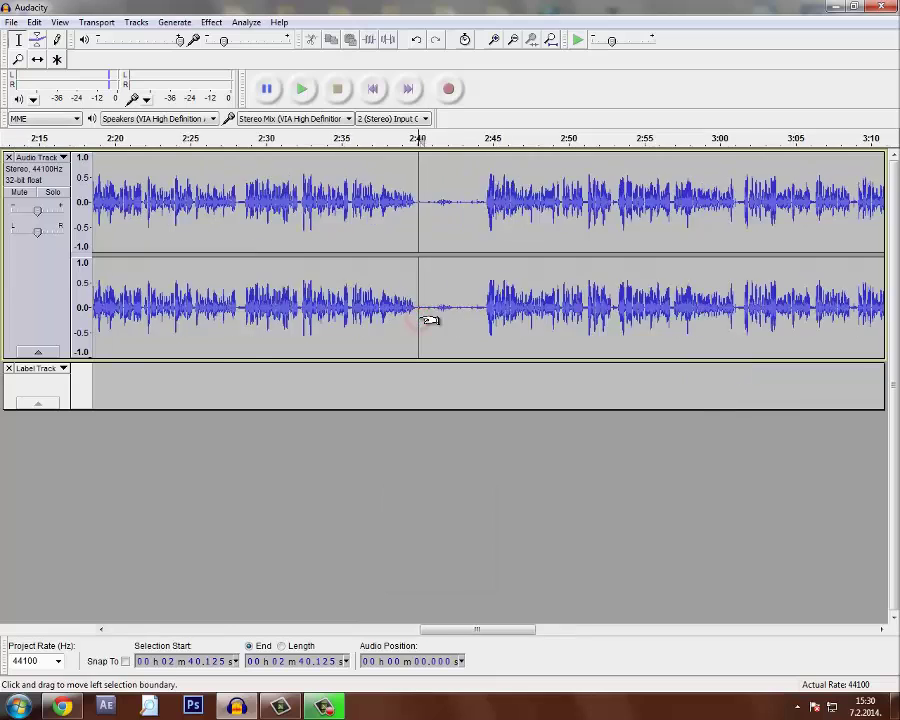
key(ctrl+1)
drag(411, 320, 536, 388)
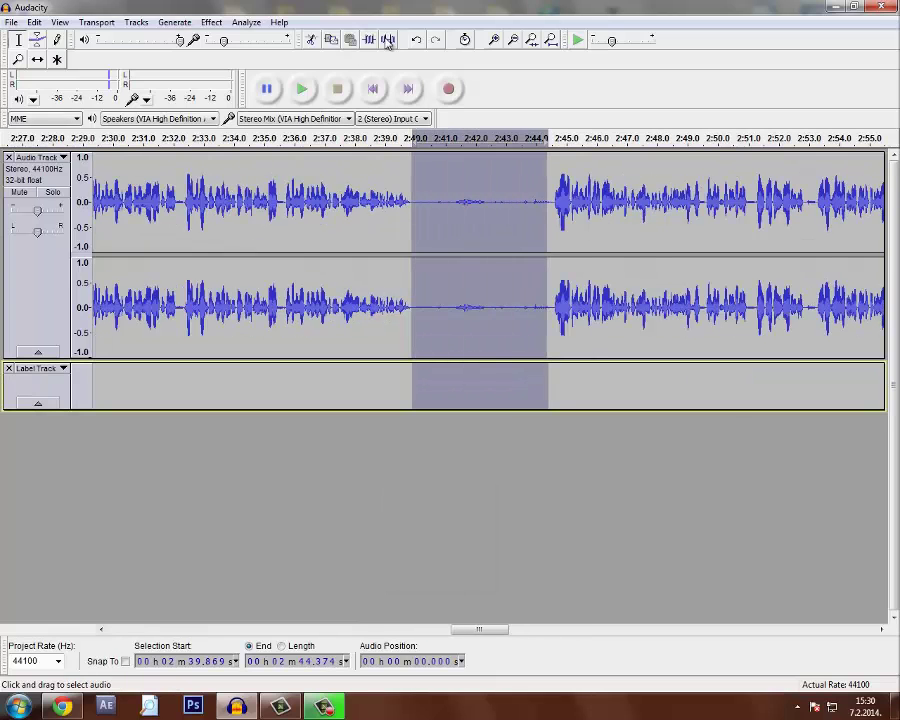
click(534, 224)
- Find the next pair of error labels and play the audio from the first one at about 3:16.9
key(ctrl+3)
key(ctrl+3)
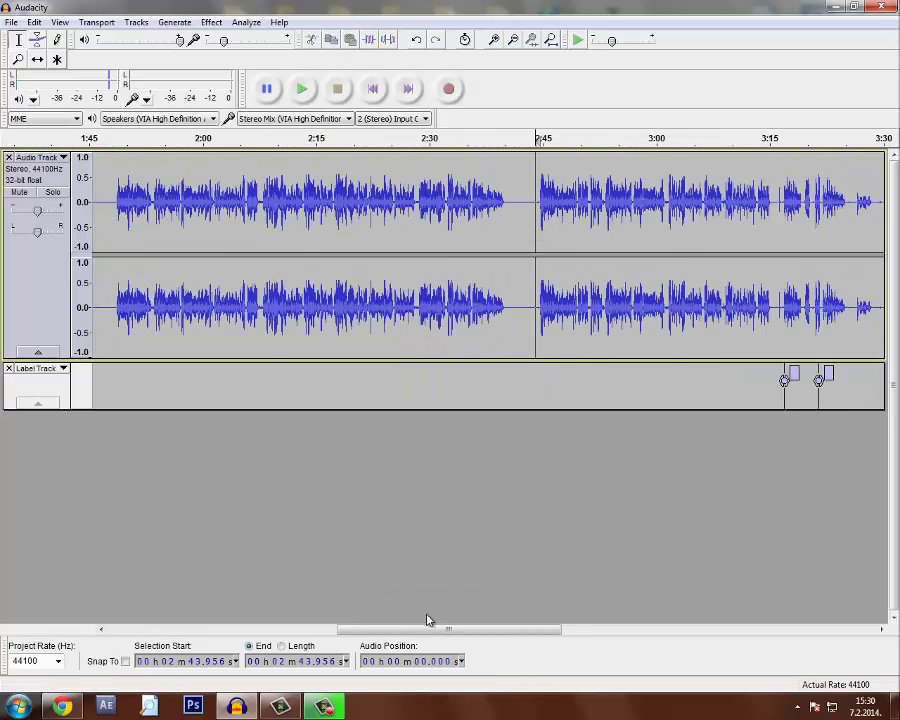
drag(424, 628, 480, 628)
click(420, 300)
key(ctrl+1)
key(space)
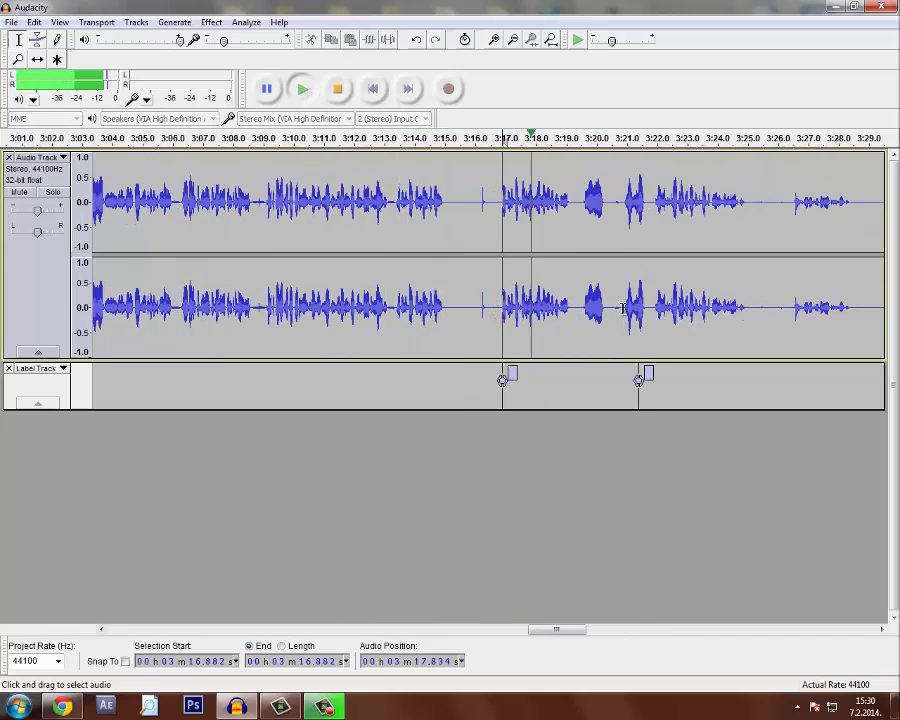
- Locate the mistake's boundaries by listening and delete about 3:14.2 to 3:20.9 together with the first error label
click(652, 306)
click(623, 310)
drag(608, 354, 421, 345)
key(space)
key(space)
key(ctrl+1)
key(ctrl+1)
key(Delete)
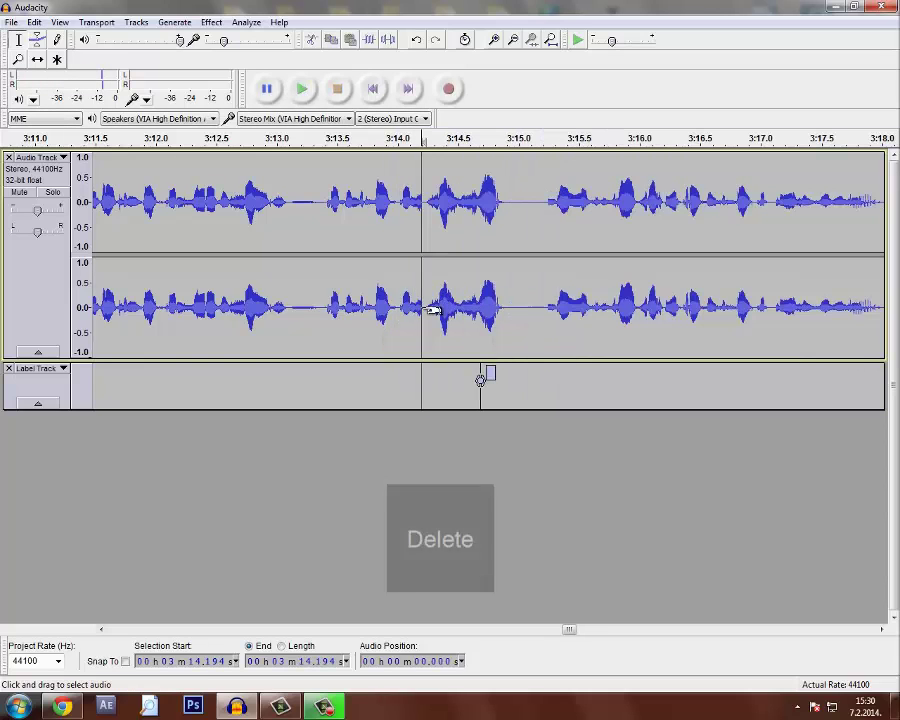
- Play the join and delete the leftover gap from about 3:14.8 to 3:15.3 in the audio
click(315, 296)
key(space)
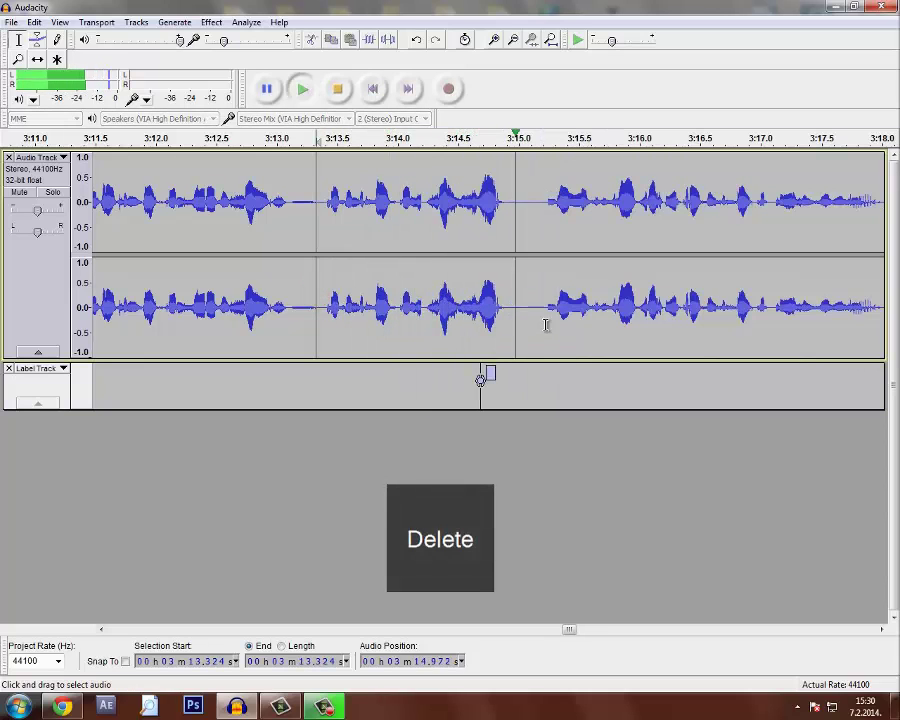
drag(551, 311, 499, 424)
key(Delete)
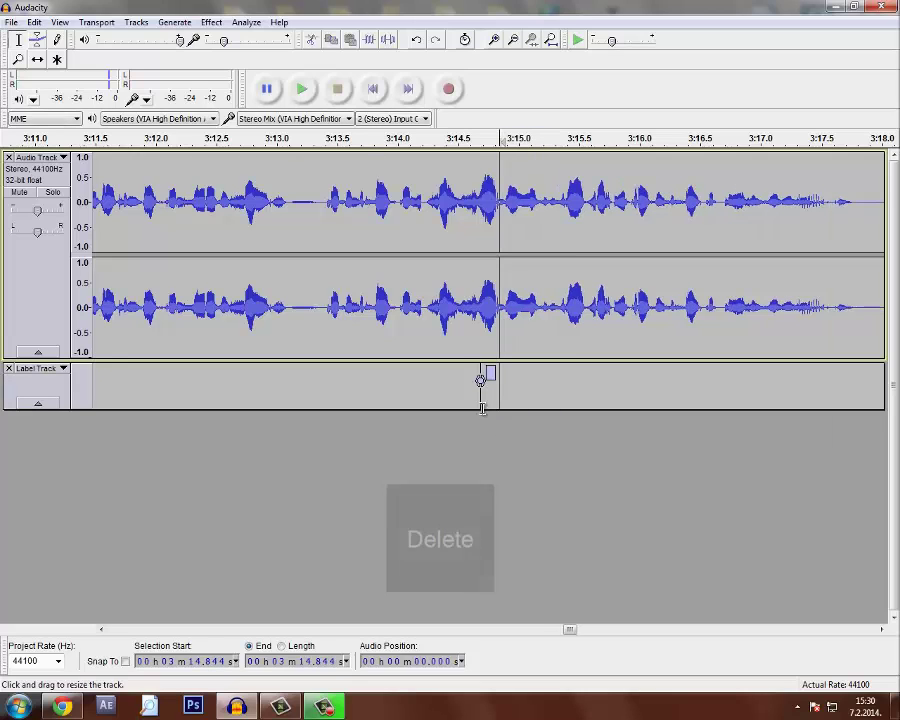
- Play the tightened join and move the remaining error label into the following pause at about 3:18.9
key(space)
key(space)
click(315, 300)
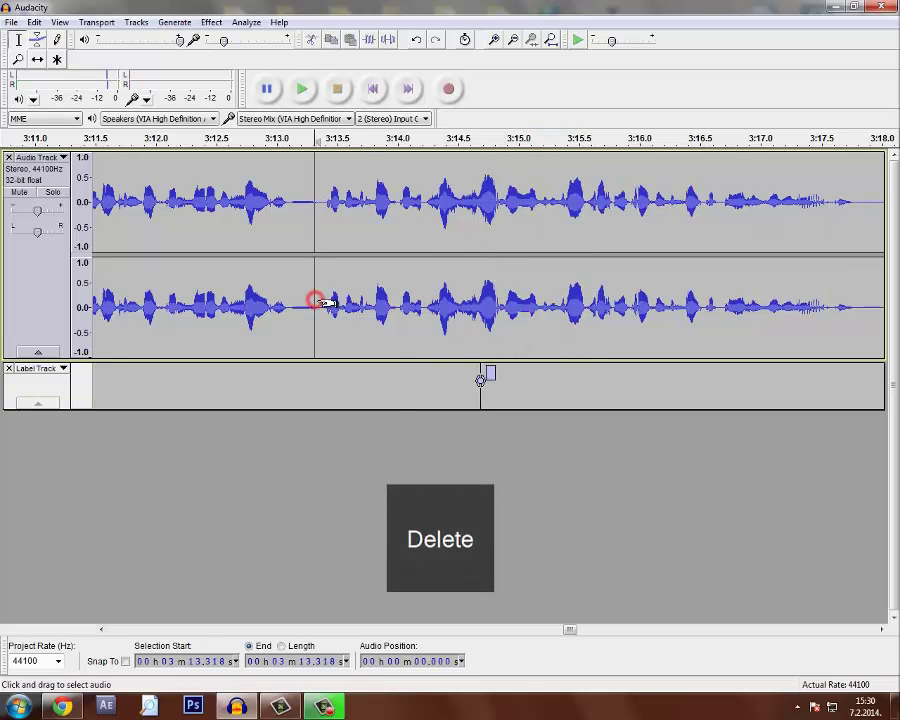
scroll(320, 302, down, 1)
key(space)
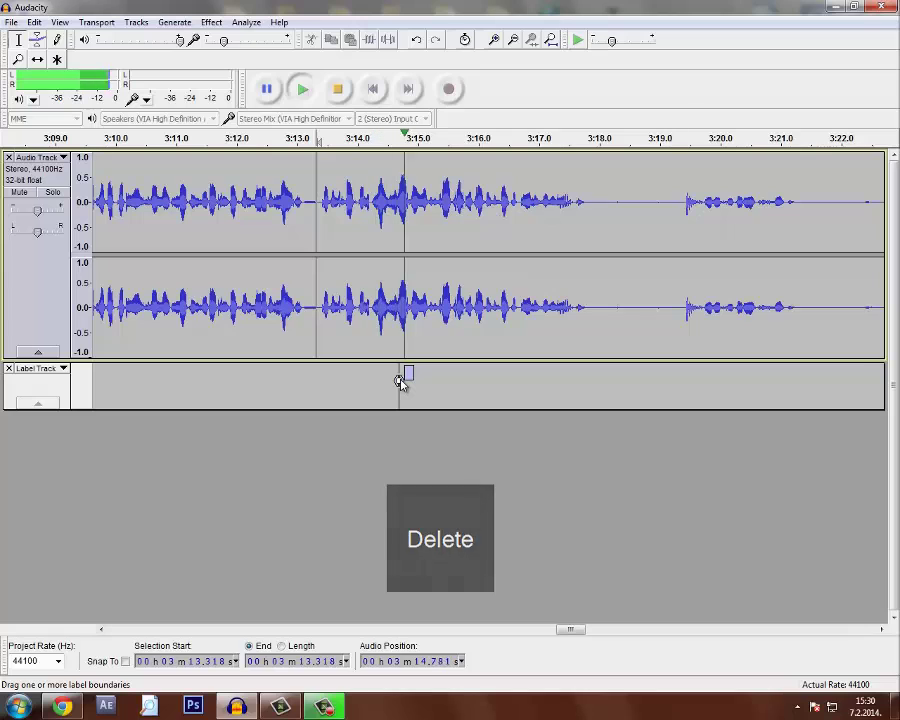
drag(416, 380, 671, 380)
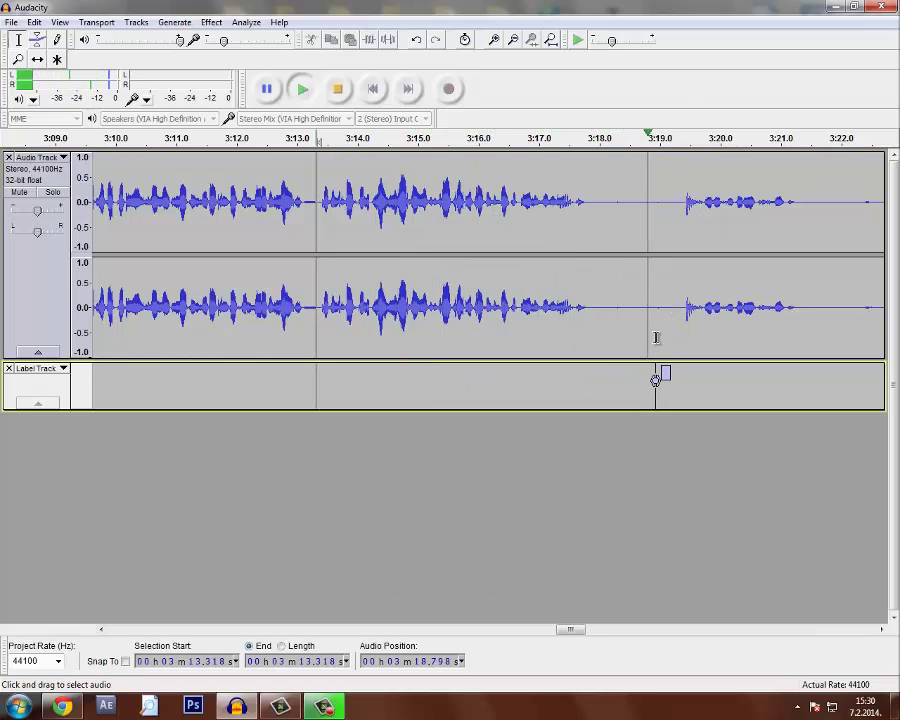
- Silence the noisy pause from about 3:17.7 to 3:24.2
scroll(650, 337, down, 1)
drag(818, 314, 619, 460)
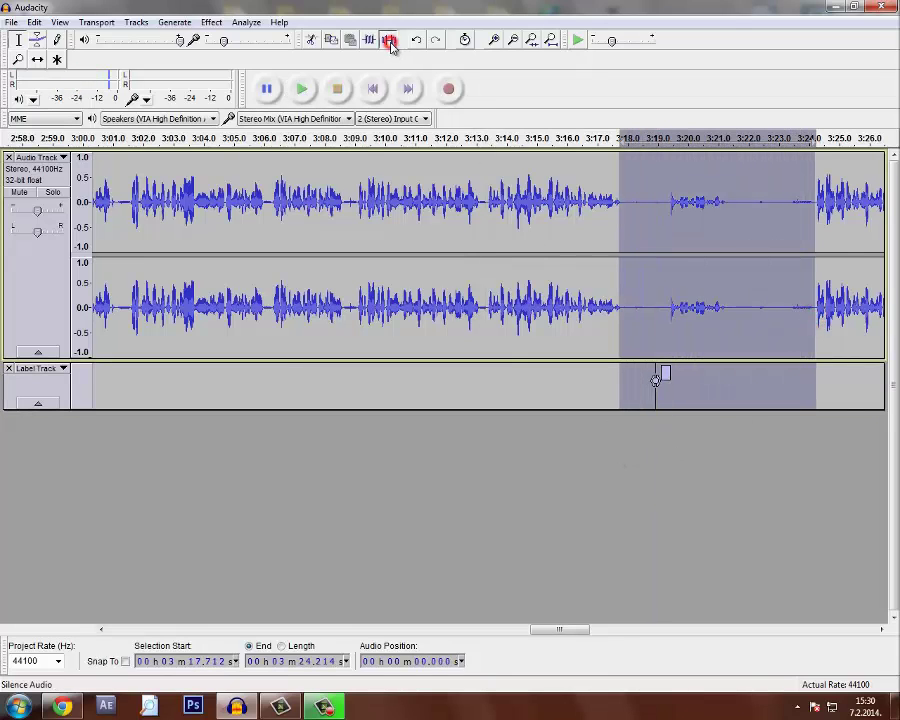
click(702, 326)
- Delete about 3:18.6 to 3:20.1 of the silence together with the error label, and play from the pause's end
drag(686, 324, 644, 462)
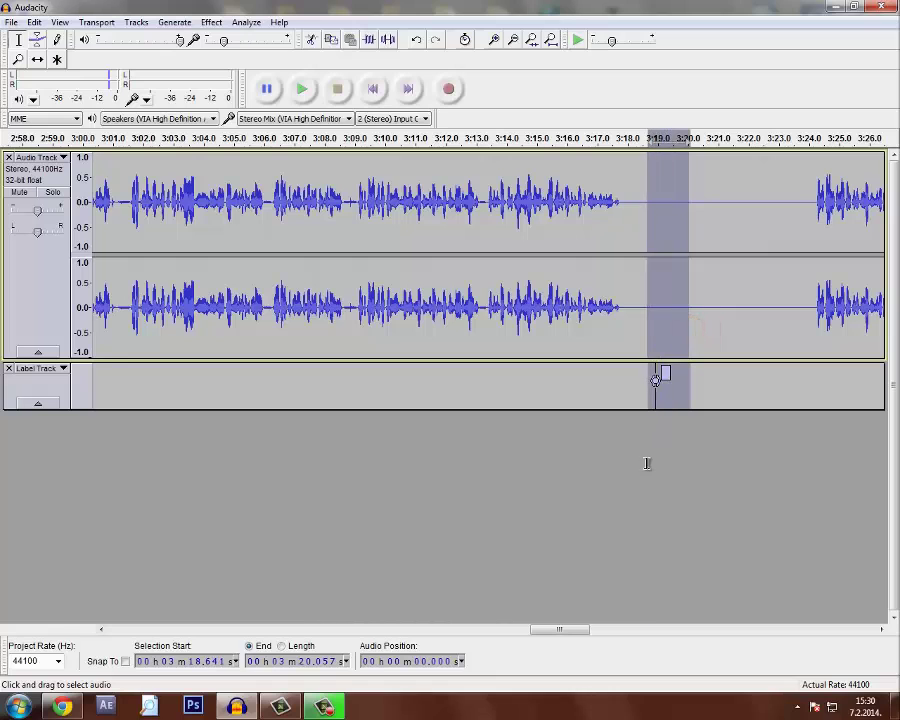
key(Delete)
click(563, 626)
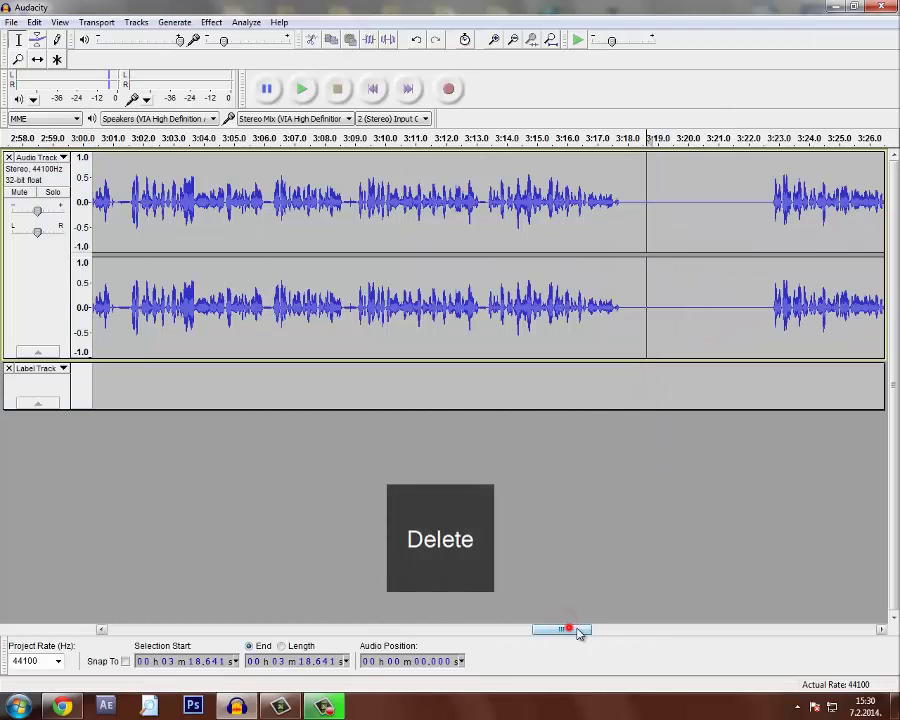
drag(578, 632, 606, 630)
click(397, 316)
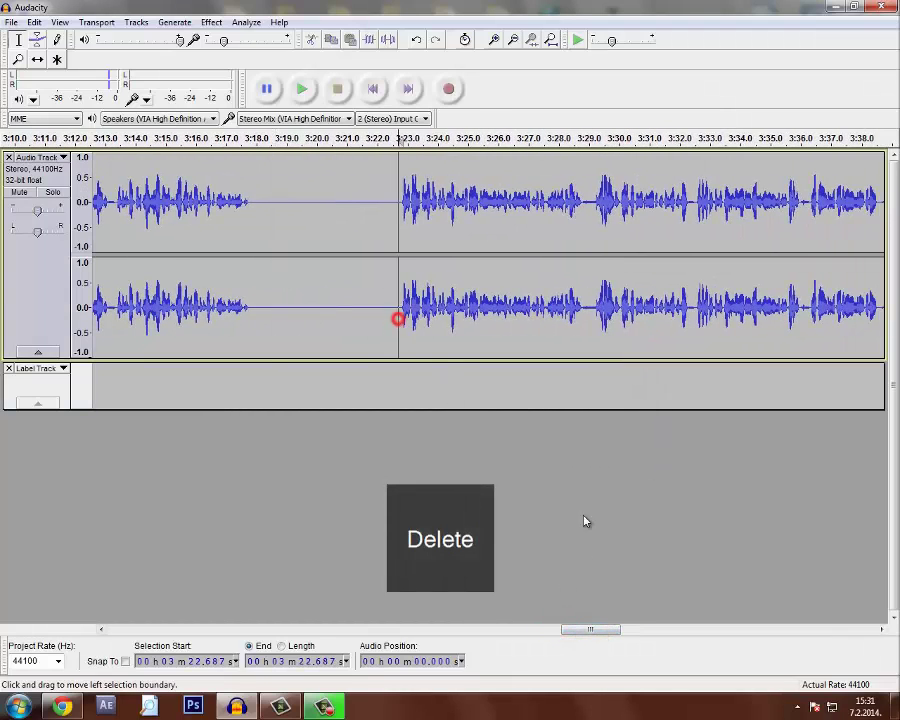
key(space)
- Silence the long pause from about 3:59.0 to 4:04.4 and play the audio from its end
ctrl+scroll(540, 382, down, 1)
drag(566, 634, 671, 634)
key(space)
drag(373, 308, 454, 404)
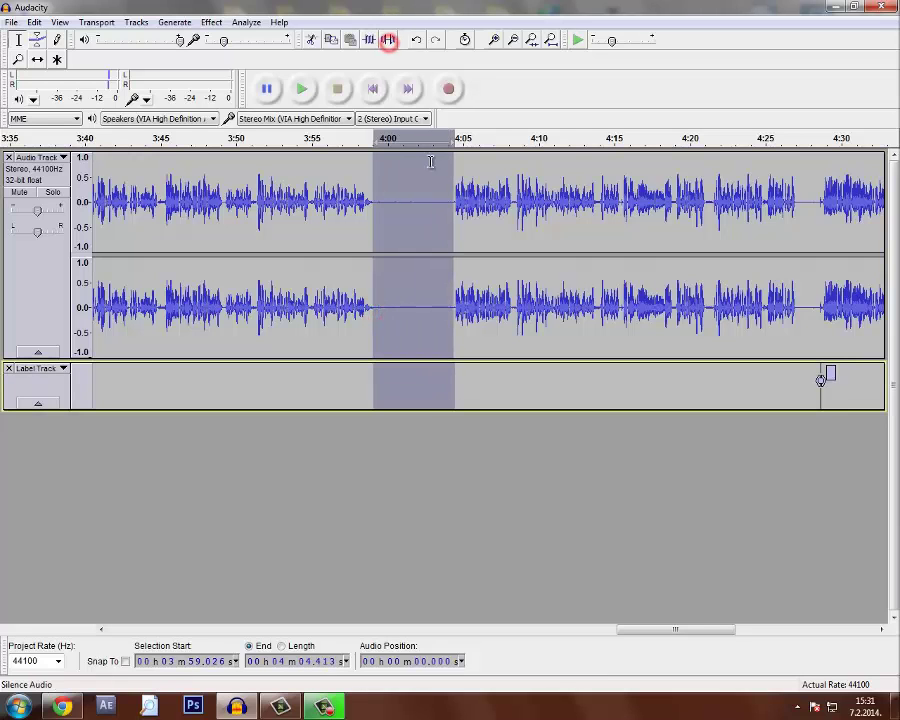
click(450, 218)
key(space)
- Delete the misspoken section from about 4:24.9 to 4:28.8 together with its error label, and play the join
drag(661, 628, 700, 634)
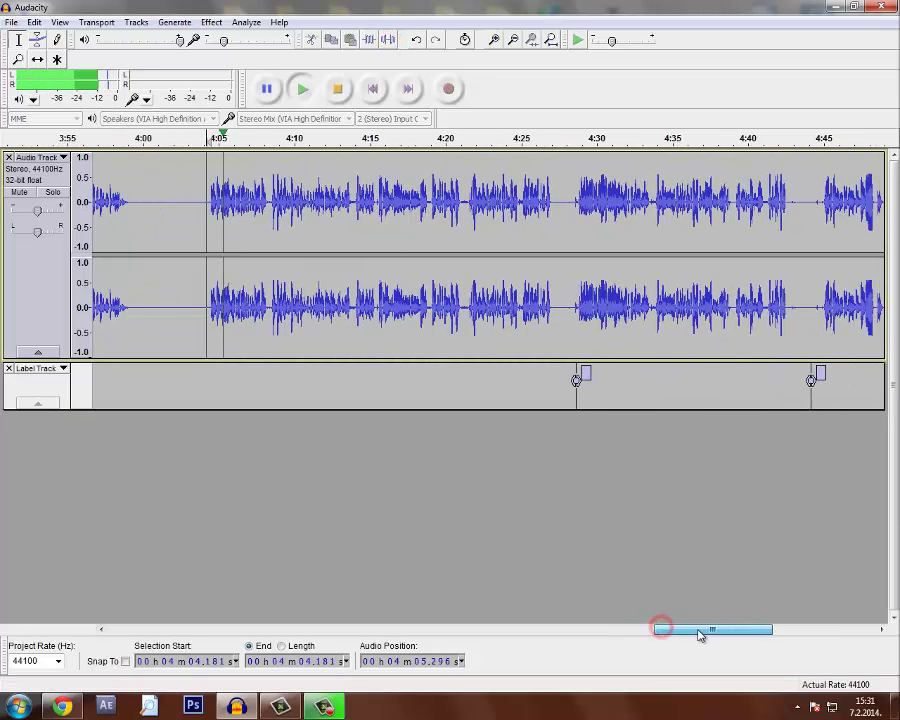
click(521, 320)
key(ctrl+1)
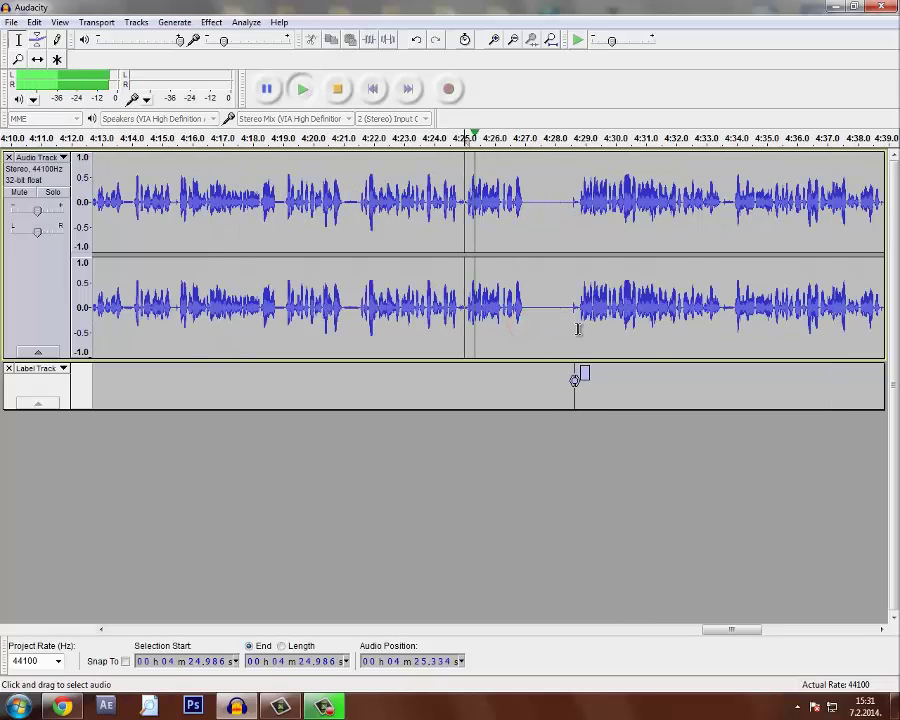
click(578, 308)
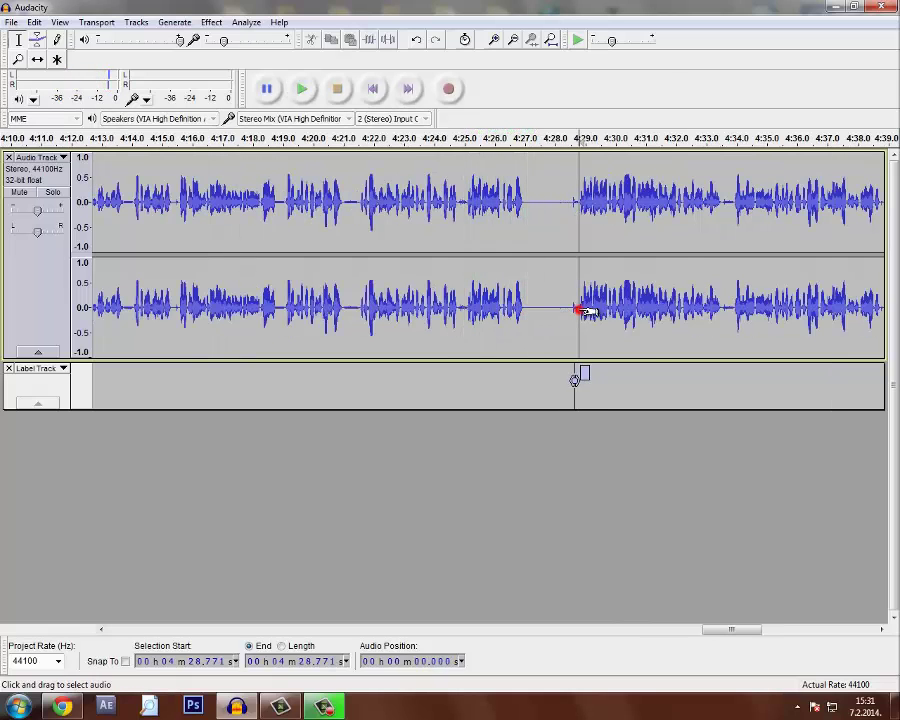
drag(582, 311, 466, 443)
key(Delete)
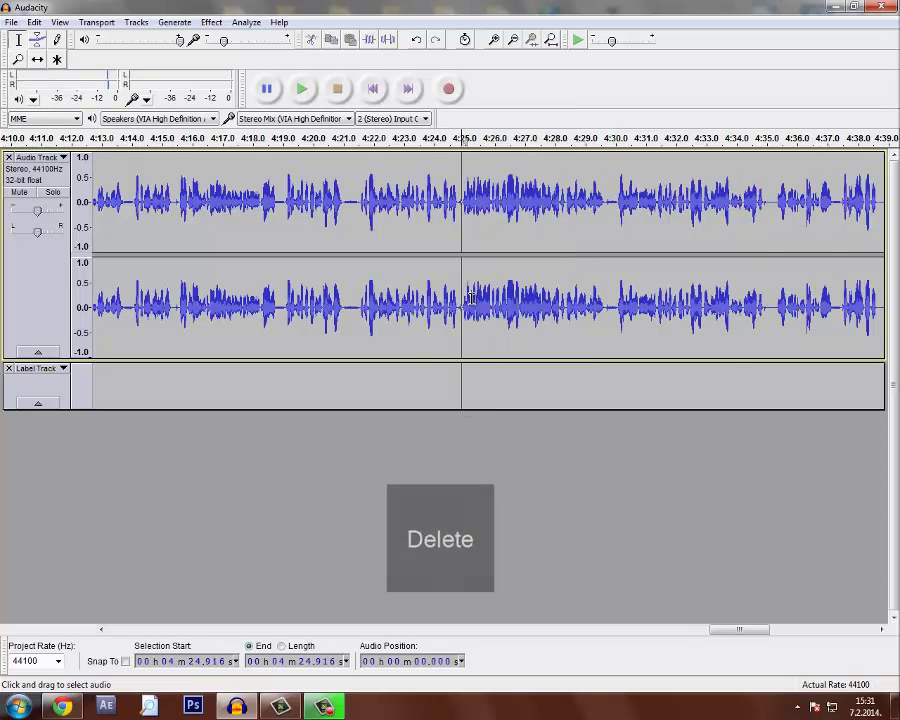
key(space)
key(ctrl+3)
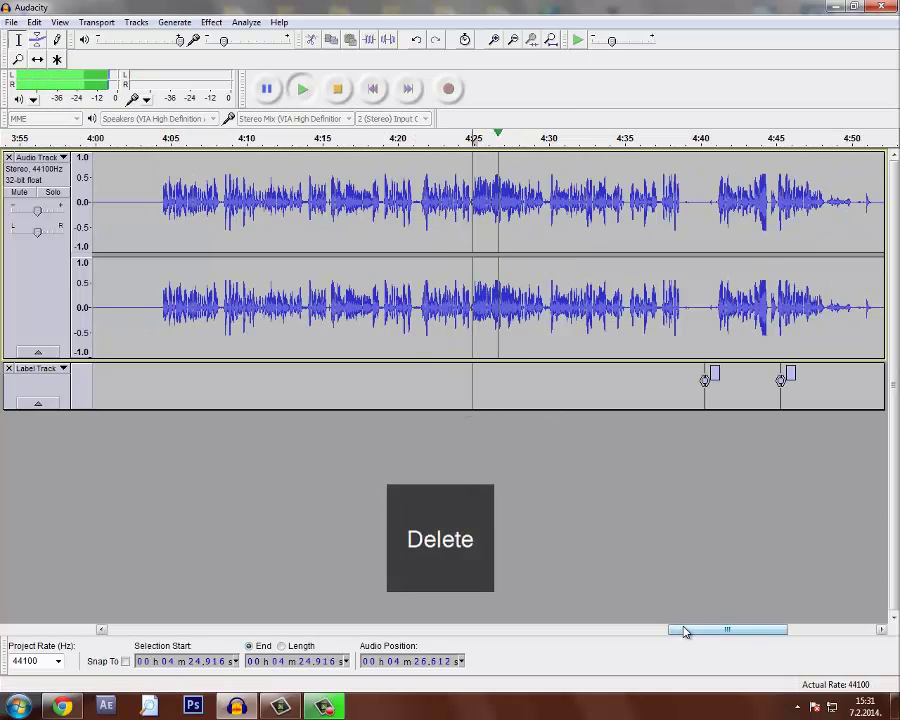
drag(684, 631, 723, 628)
key(space)
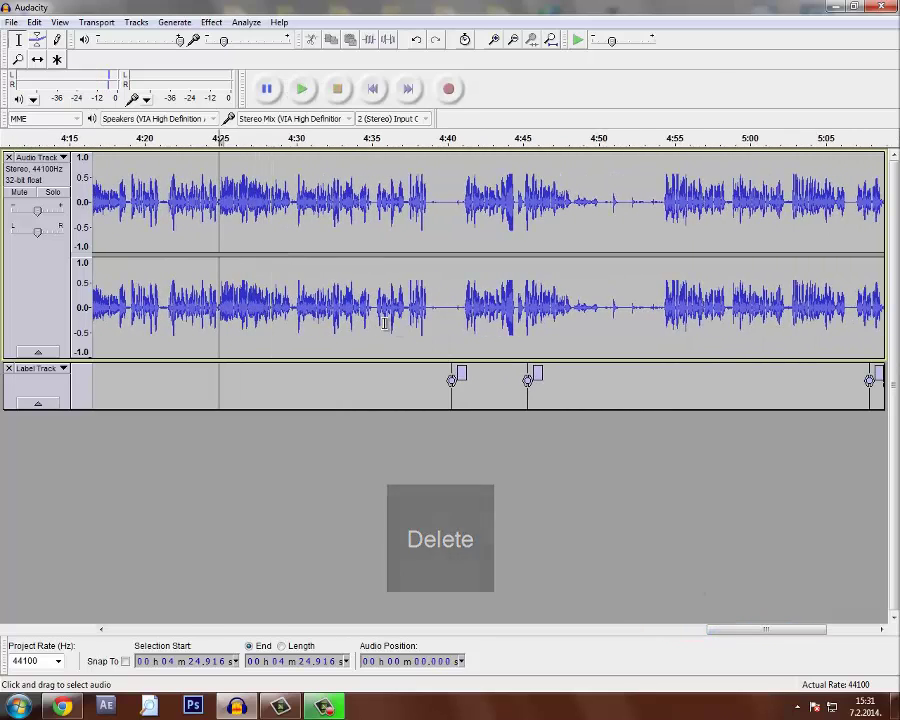
- Listen around the error label at about 4:40.3 to pinpoint where the misspoken section starts and ends
click(380, 312)
key(space)
key(ctrl+1)
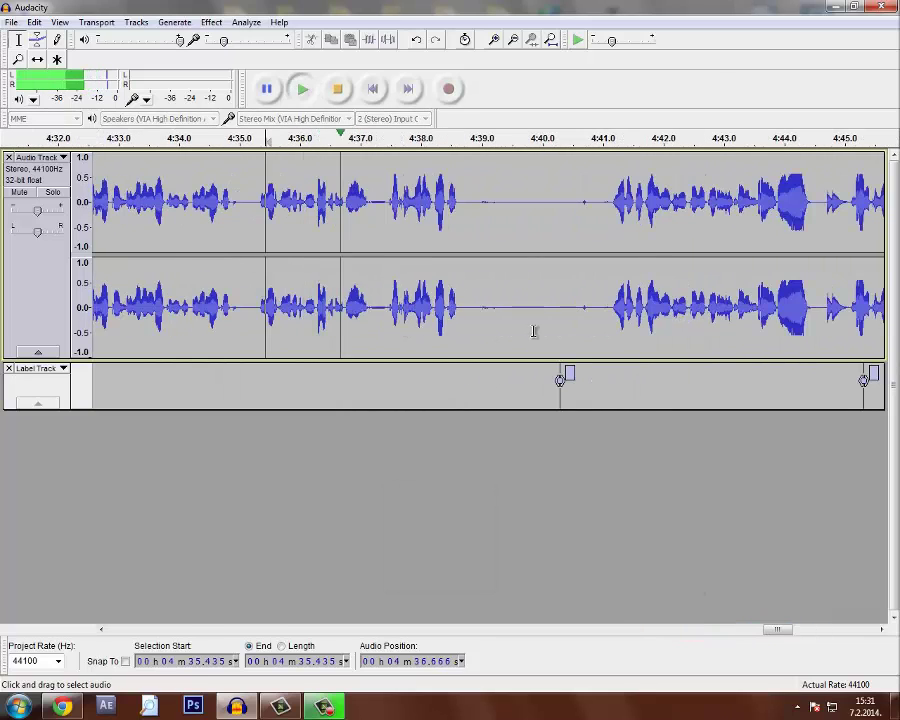
click(611, 306)
key(space)
click(416, 307)
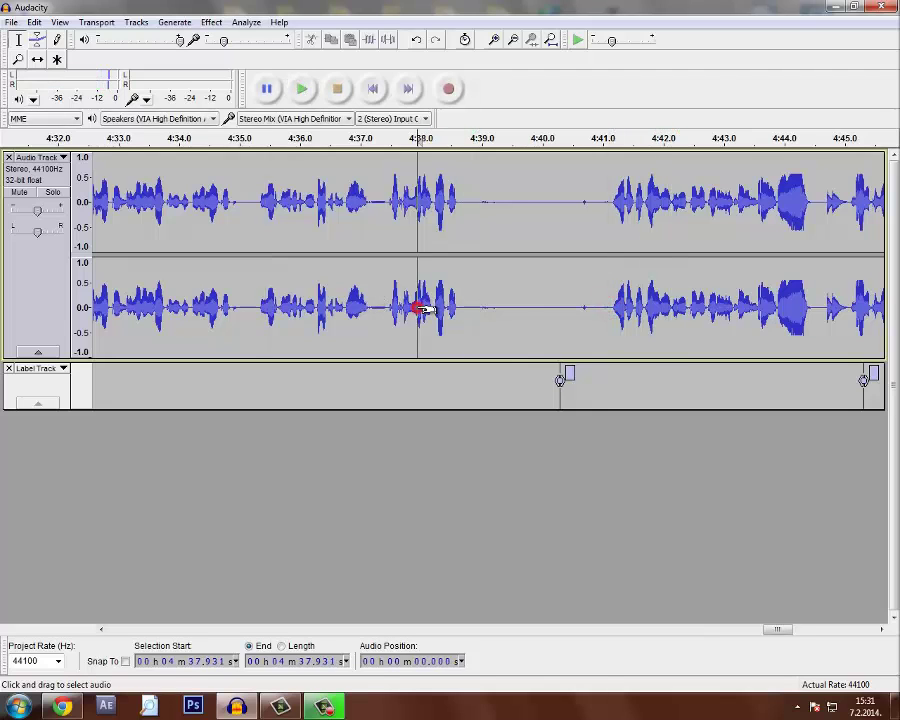
key(space)
key(ctrl+1)
click(405, 307)
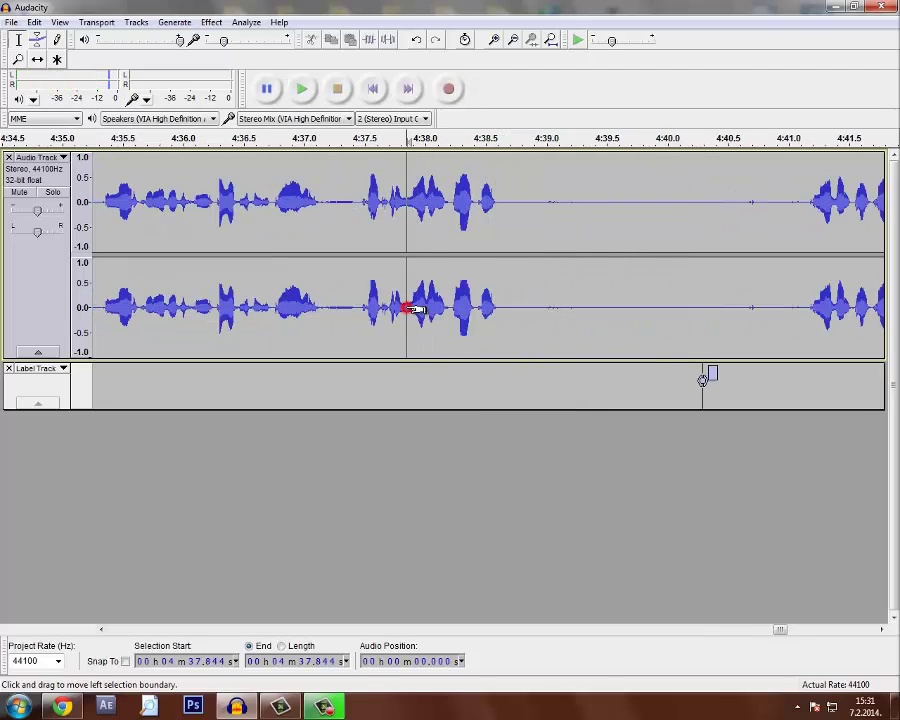
key(space)
- Delete about 4:37.8 to 4:41.2 together with its error label, and play the join
mouse_move(407, 306)
mouse_down()
mouse_move(778, 372)
mouse_move(822, 405)
mouse_up()
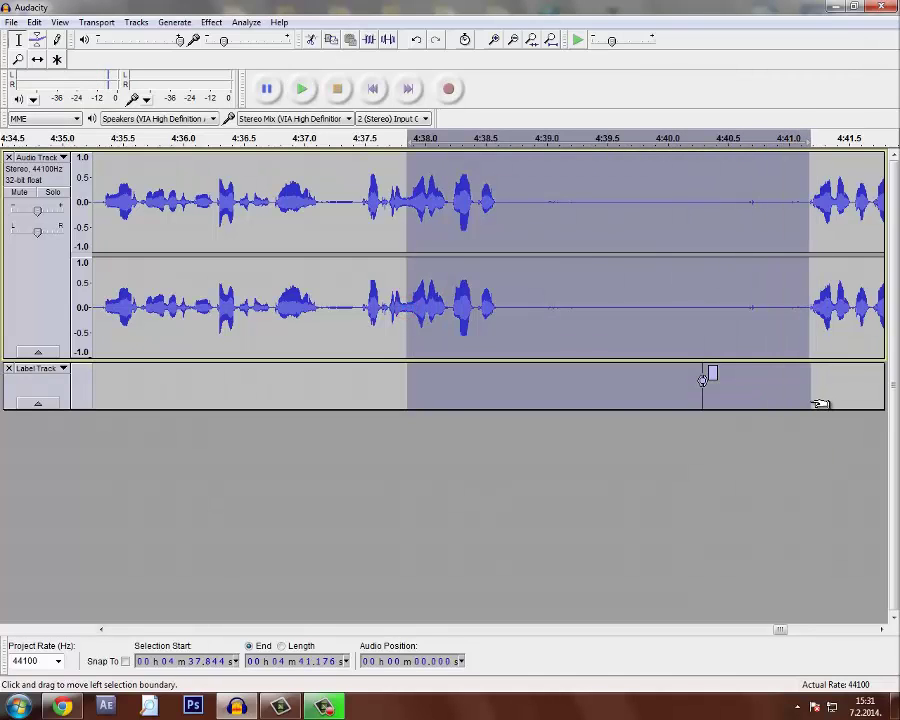
key(Delete)
click(289, 327)
key(space)
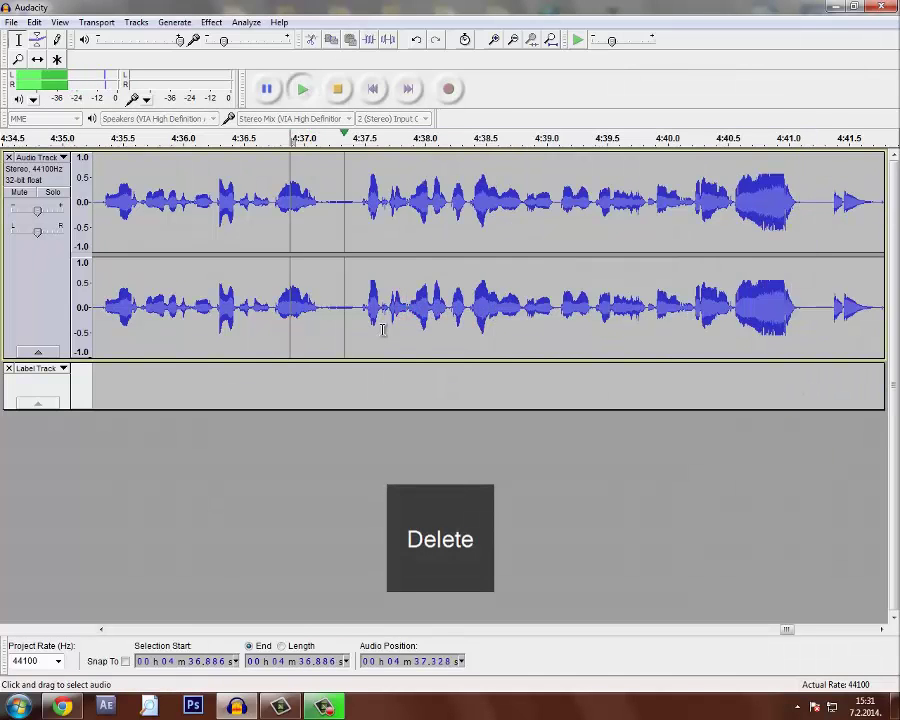
- Listen to the speech before the error label at about 4:42.0 to locate the start of the mistake
key(ctrl+3)
drag(782, 631, 791, 630)
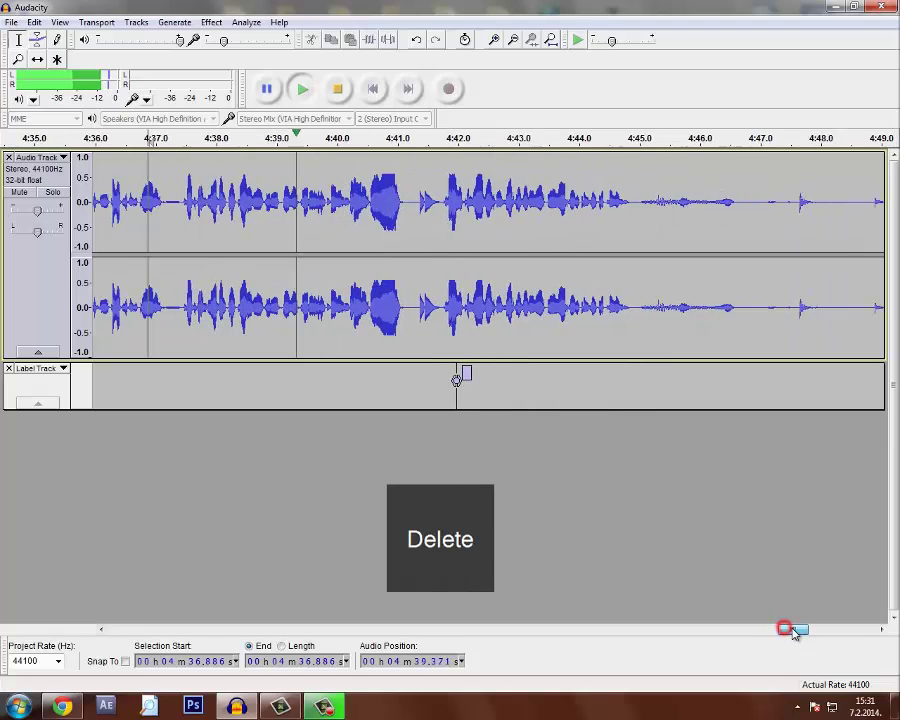
click(440, 310)
key(space)
click(250, 310)
key(space)
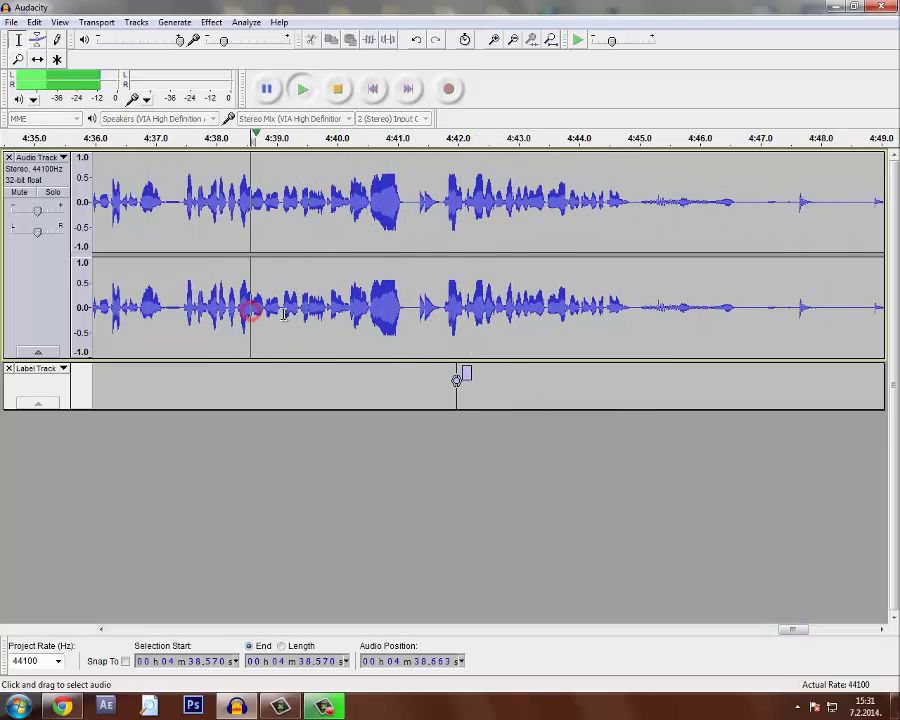
click(304, 310)
click(330, 312)
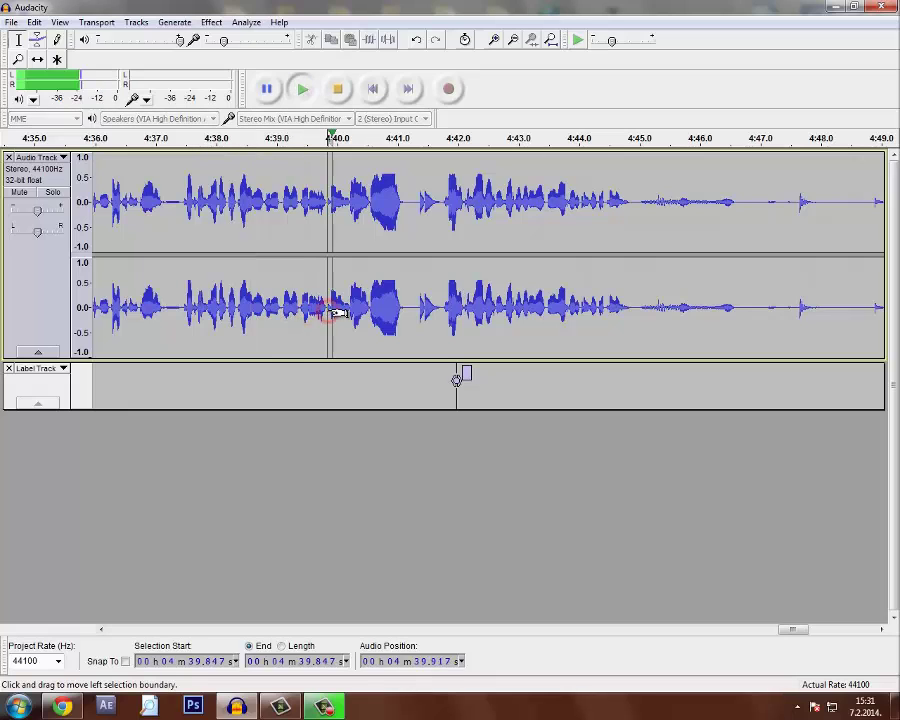
key(space)
- Delete the section from about 4:39.8 to 4:41.8 along with its error label, and play the join
drag(338, 313, 438, 390)
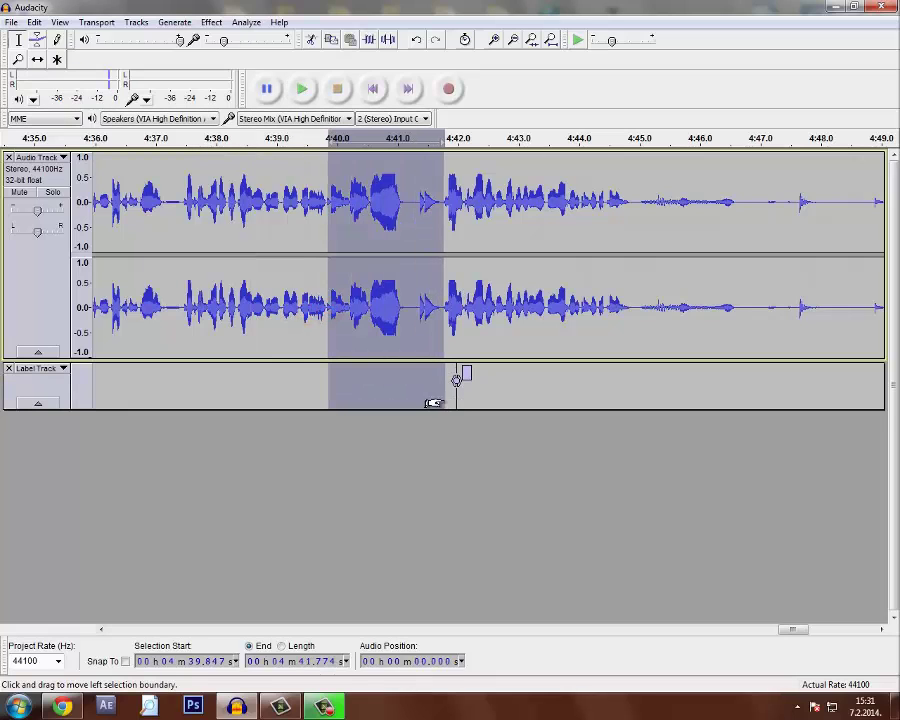
click(456, 381)
click(287, 306)
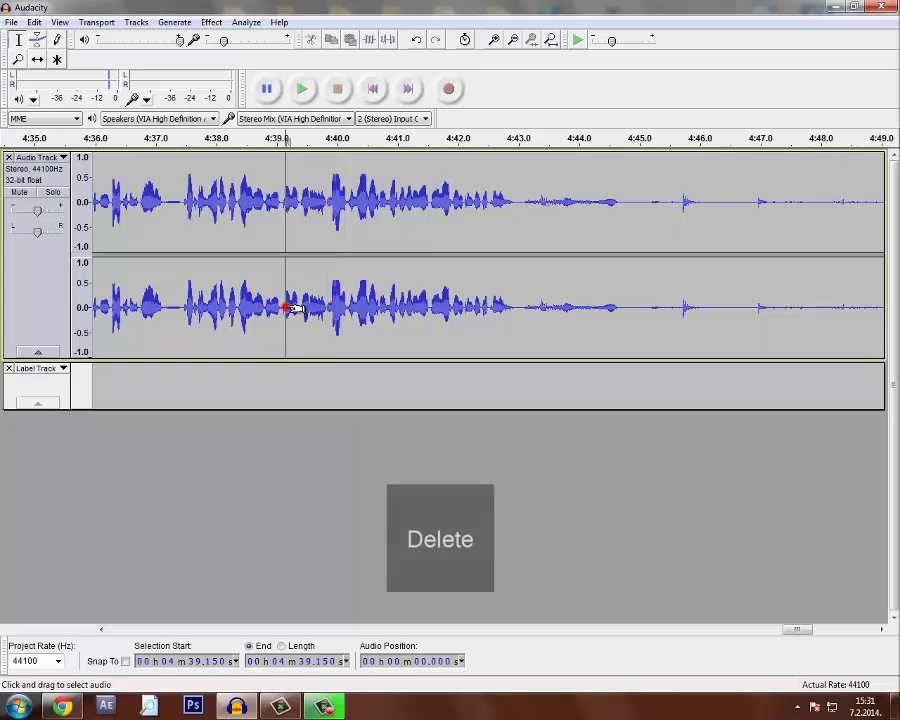
key(space)
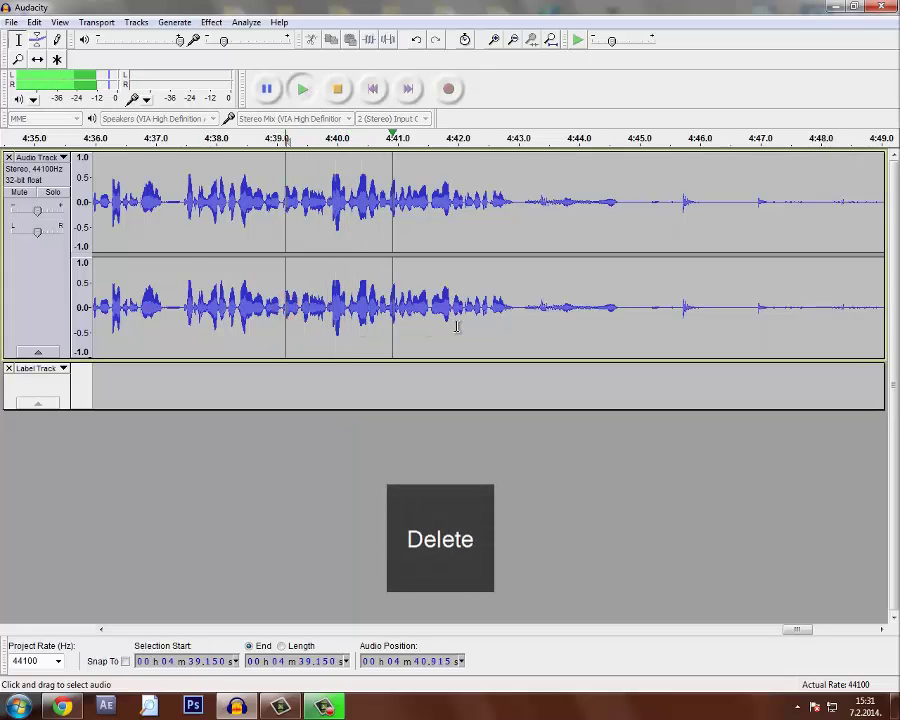
- Silence the noisy pause from about 4:43.0 to 4:49.1
scroll(456, 327, down, 1)
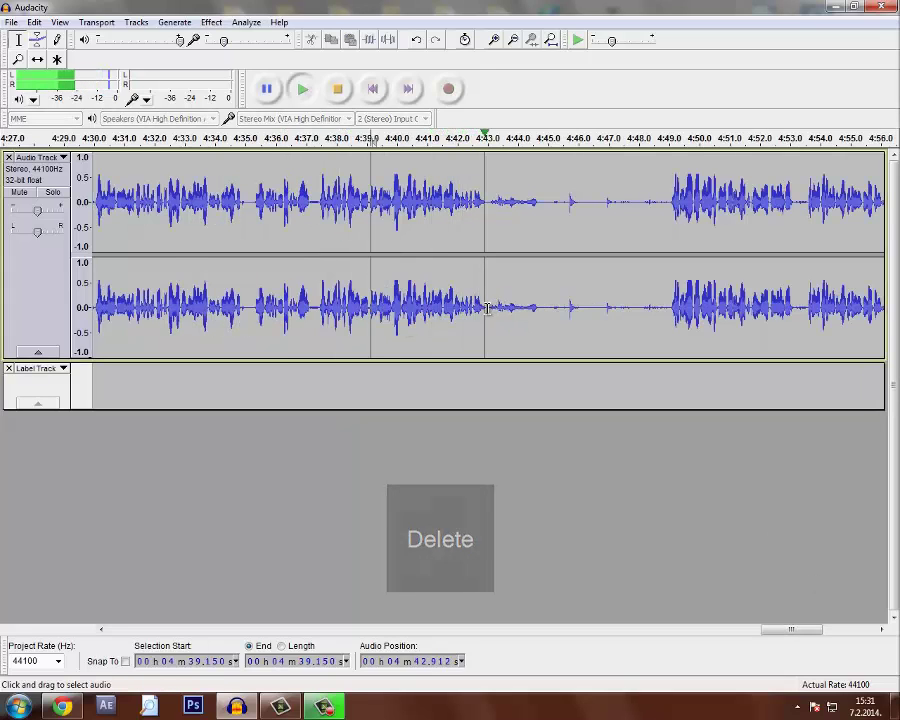
drag(487, 308, 671, 386)
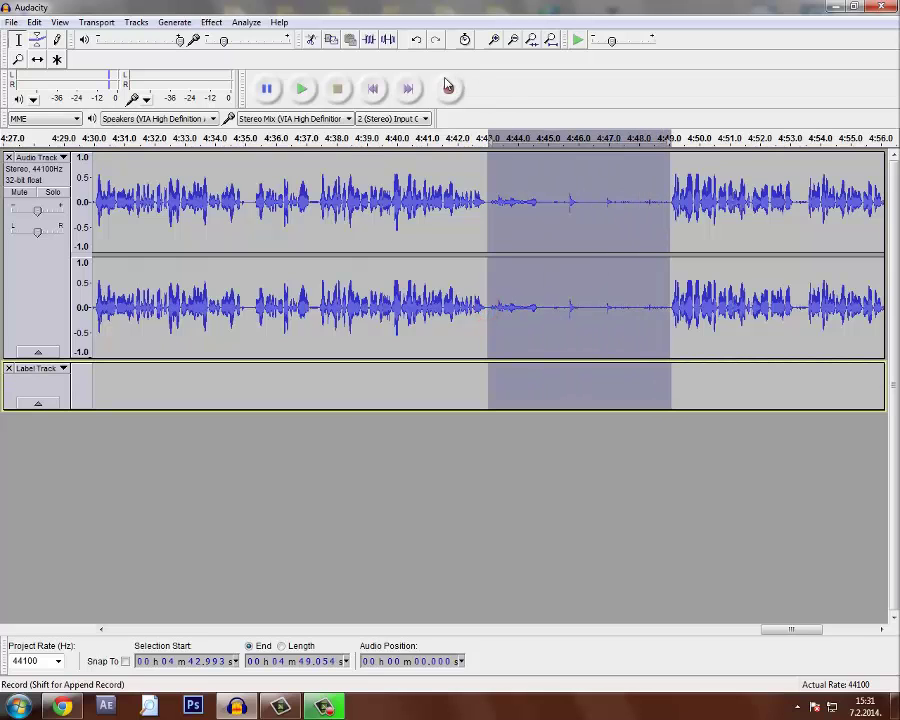
click(388, 40)
scroll(573, 360, down, 1)
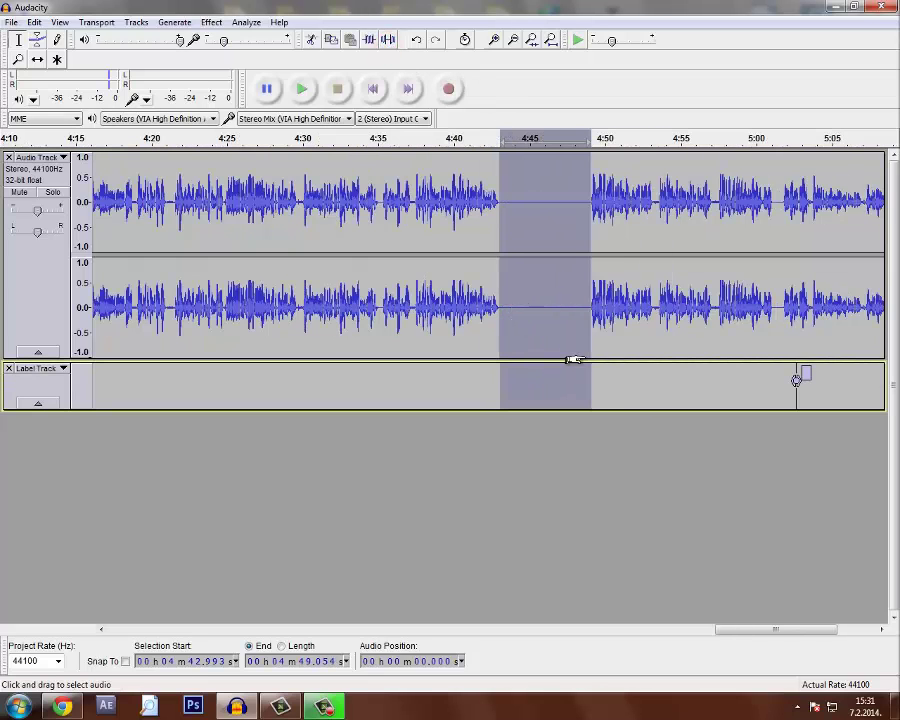
- Listen to the speech from about 4:48.8 up to the last error label to locate the start of the mistake
click(587, 307)
key(space)
drag(740, 630, 787, 635)
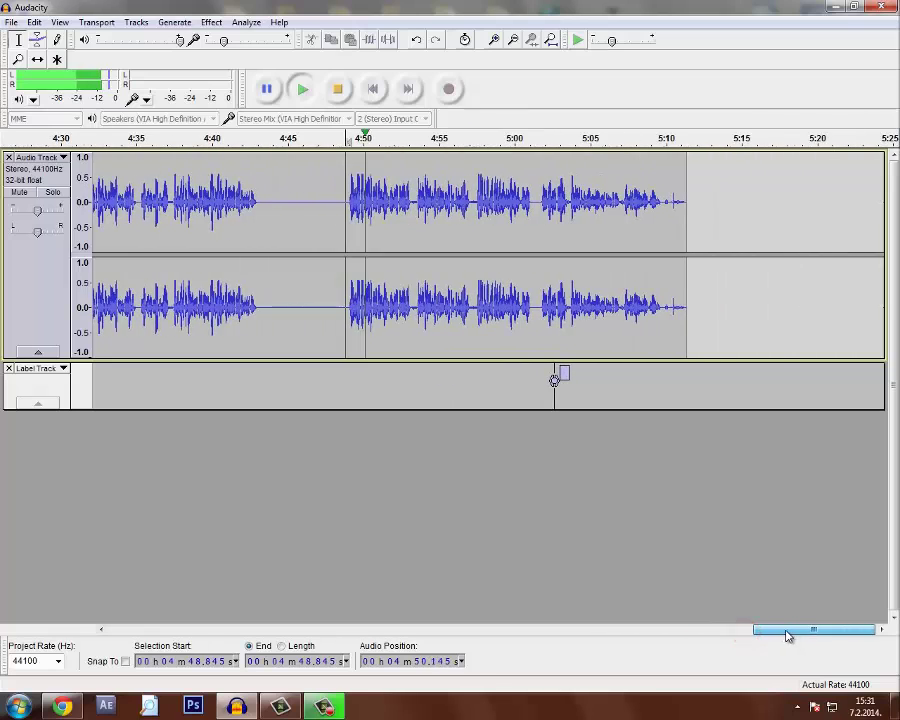
scroll(593, 398, up, 1)
click(360, 312)
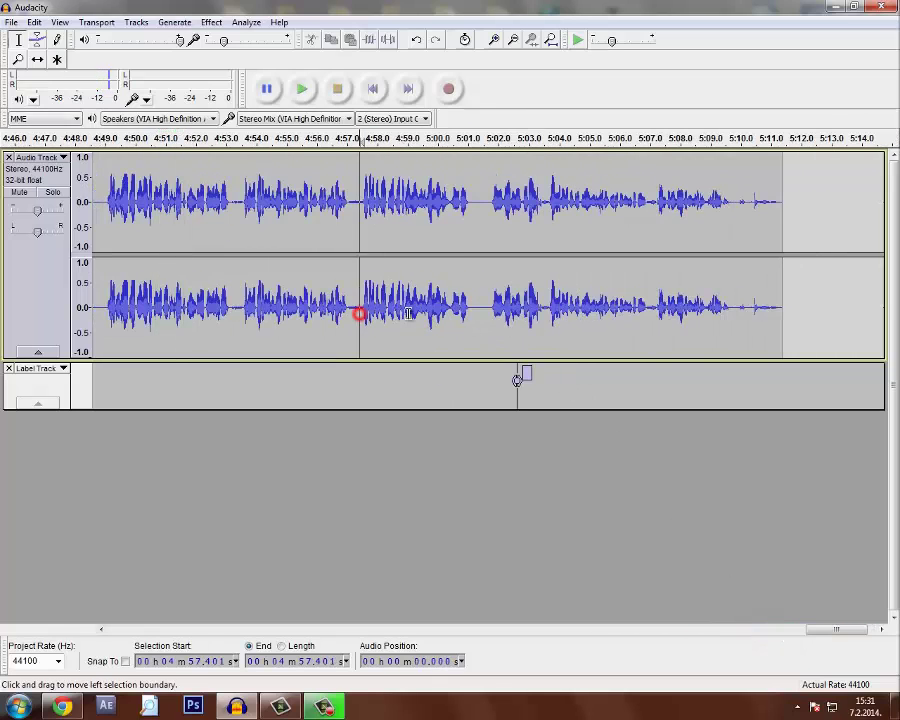
click(488, 311)
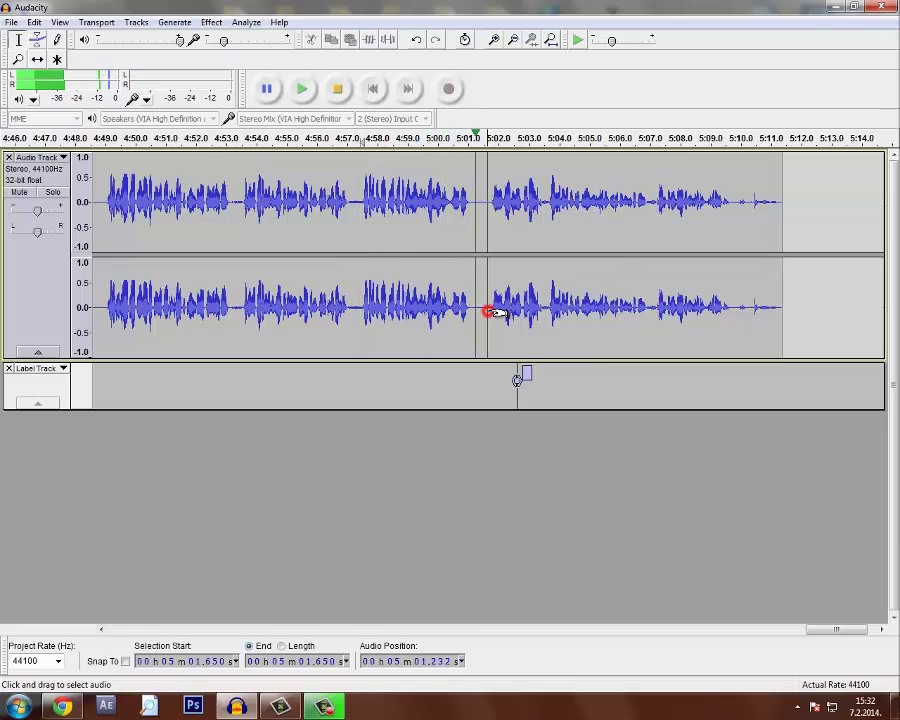
click(446, 310)
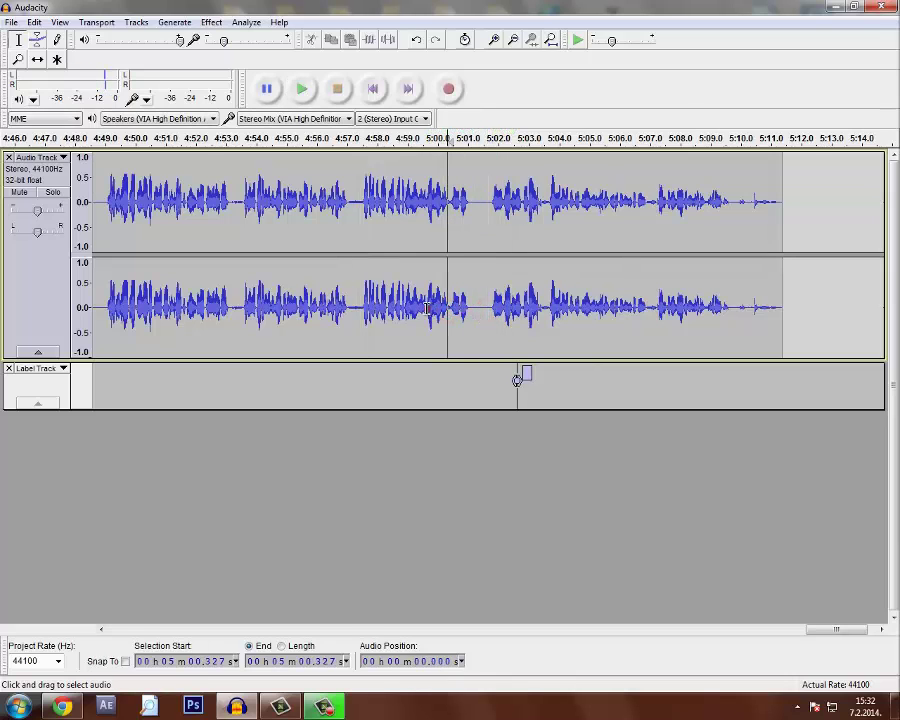
click(428, 308)
- Delete the section from about 5:00.4 to 5:01.8 together with the last error label
drag(449, 311, 463, 311)
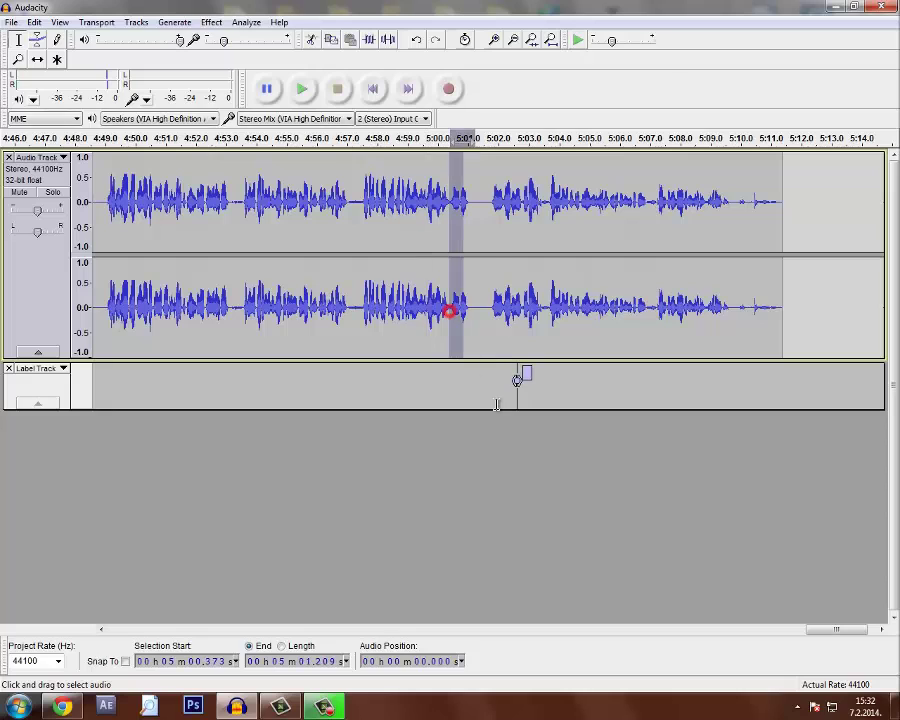
drag(496, 404, 494, 414)
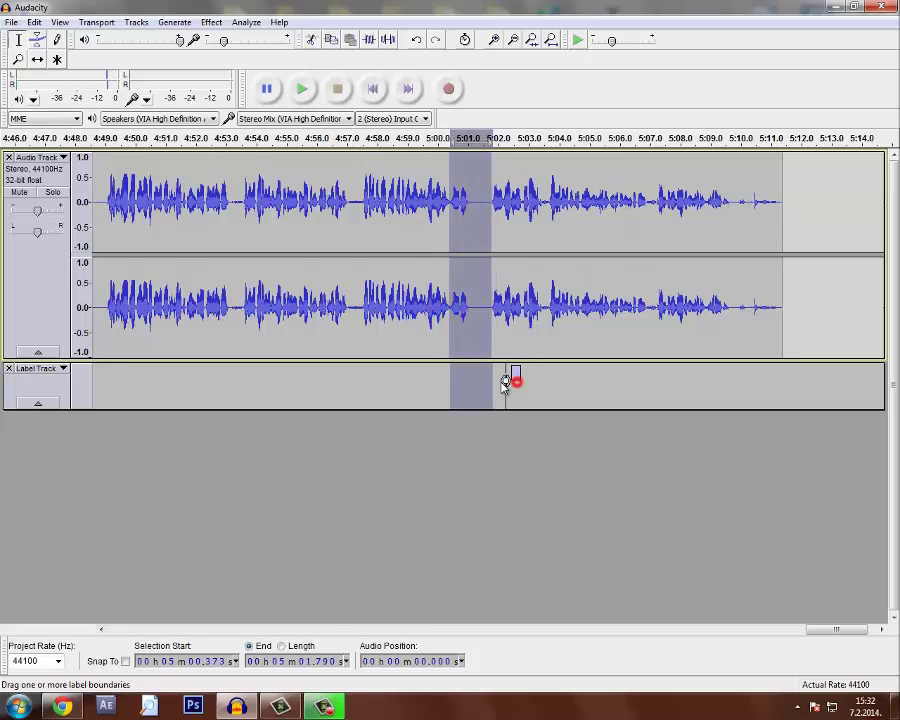
key(Delete)
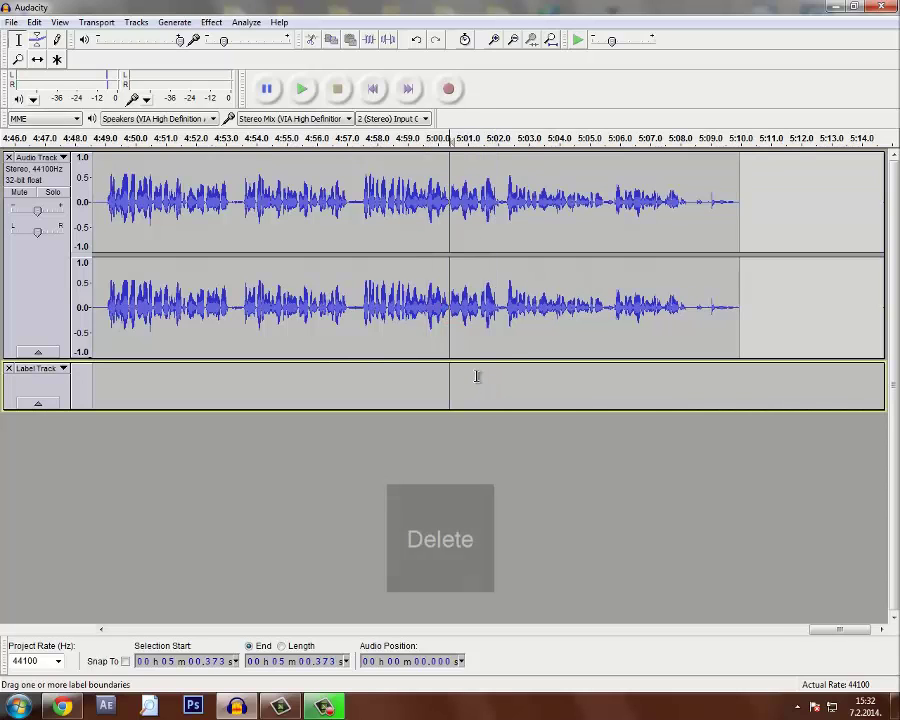
- Delete the leftover tail from about 5:08.3 to the end of the recording
click(682, 309)
drag(689, 312, 787, 462)
key(Delete)
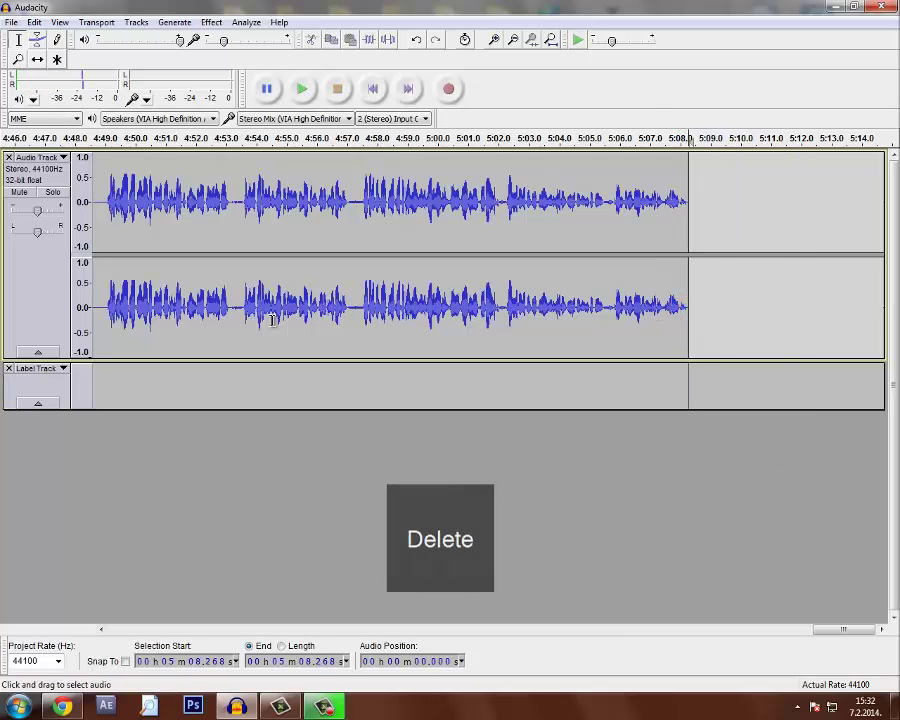
- Amplify the whole audio track by 4.9 dB to a new peak amplitude of 0.0 dB, without clipping
scroll(295, 323, down, 1)
drag(686, 628, 354, 634)
scroll(416, 494, down, 2)
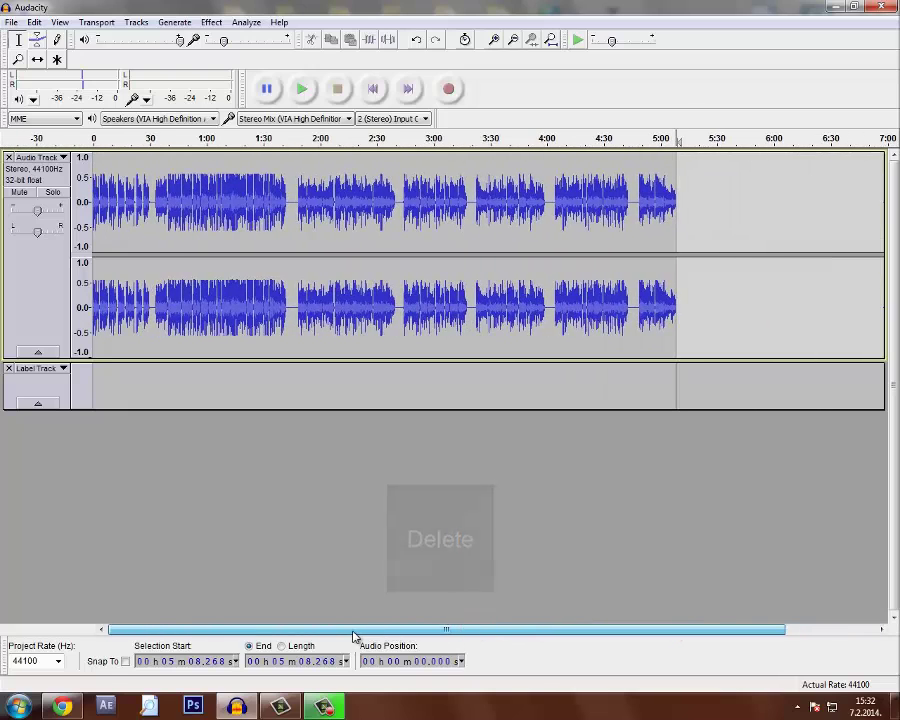
click(33, 283)
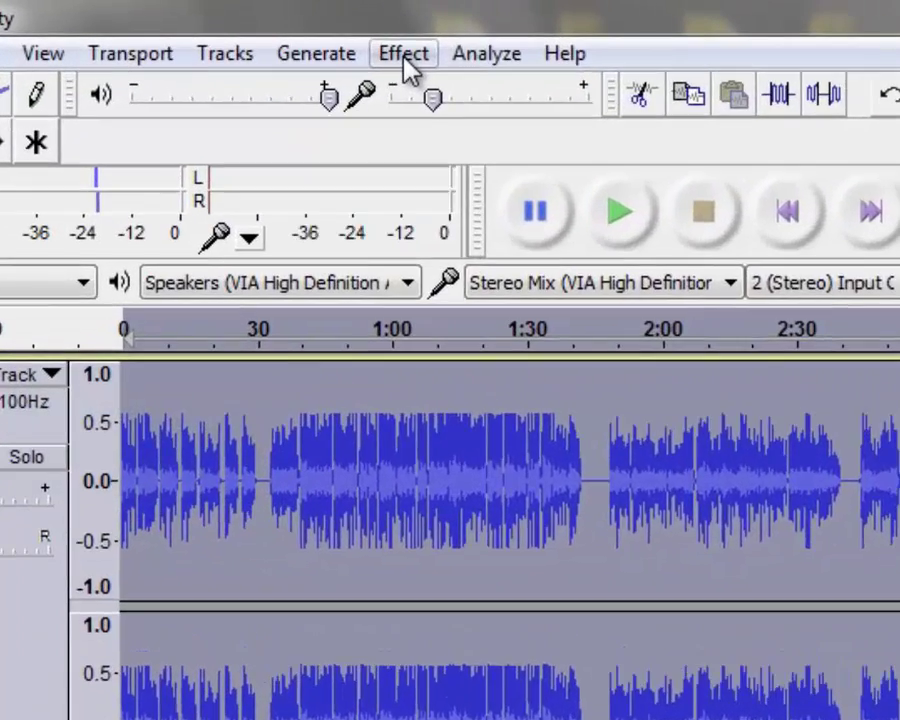
click(403, 59)
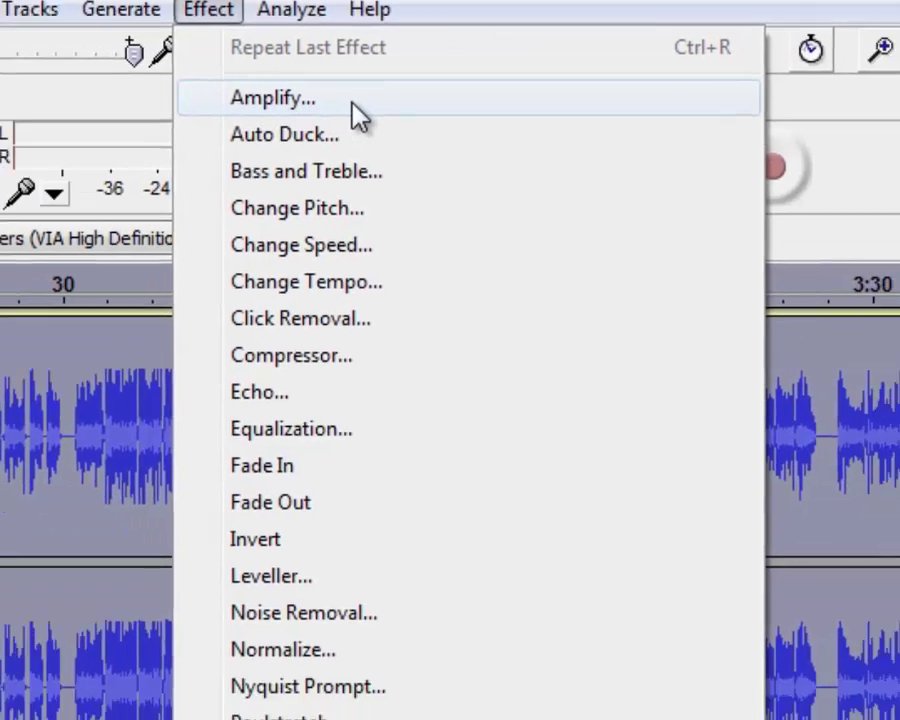
click(393, 158)
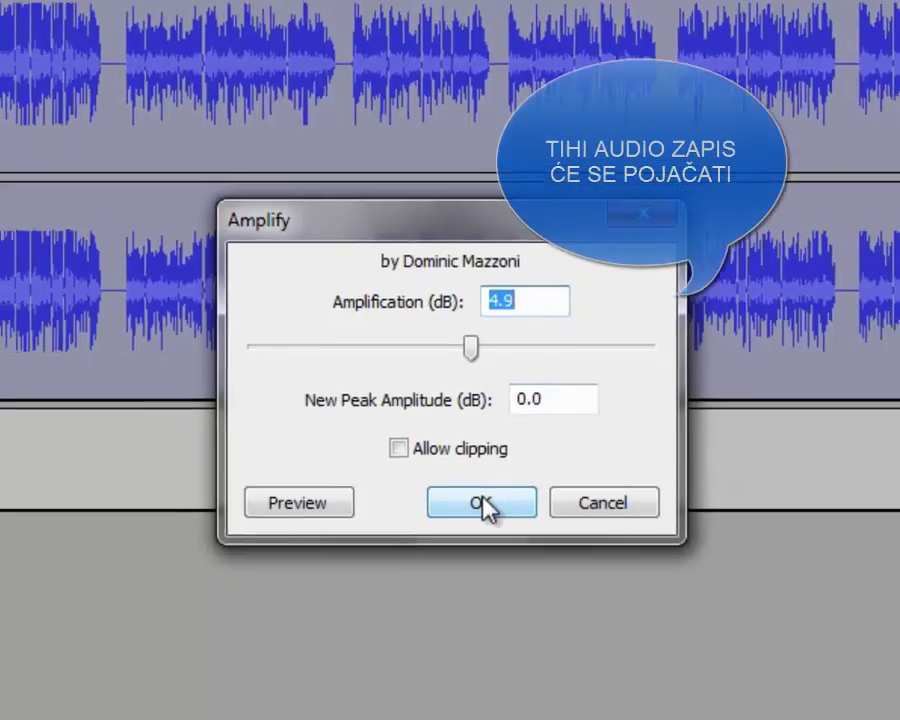
click(505, 518)
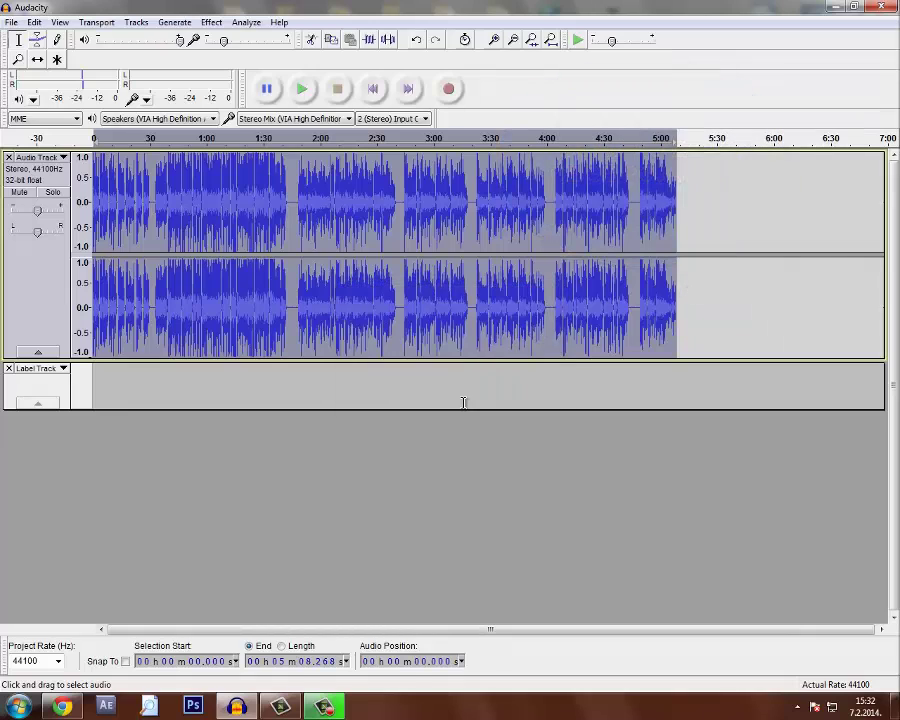
- Play short samples of the amplified audio from about 1:33.6 and 4:18.2 to check the loudness
click(270, 295)
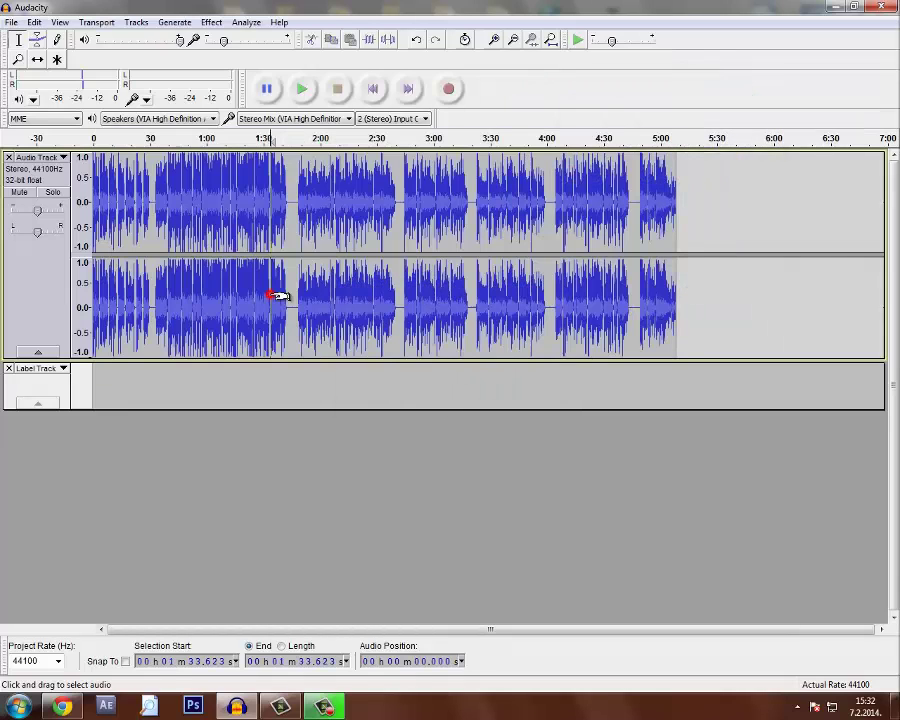
key(space)
key(space)
click(583, 295)
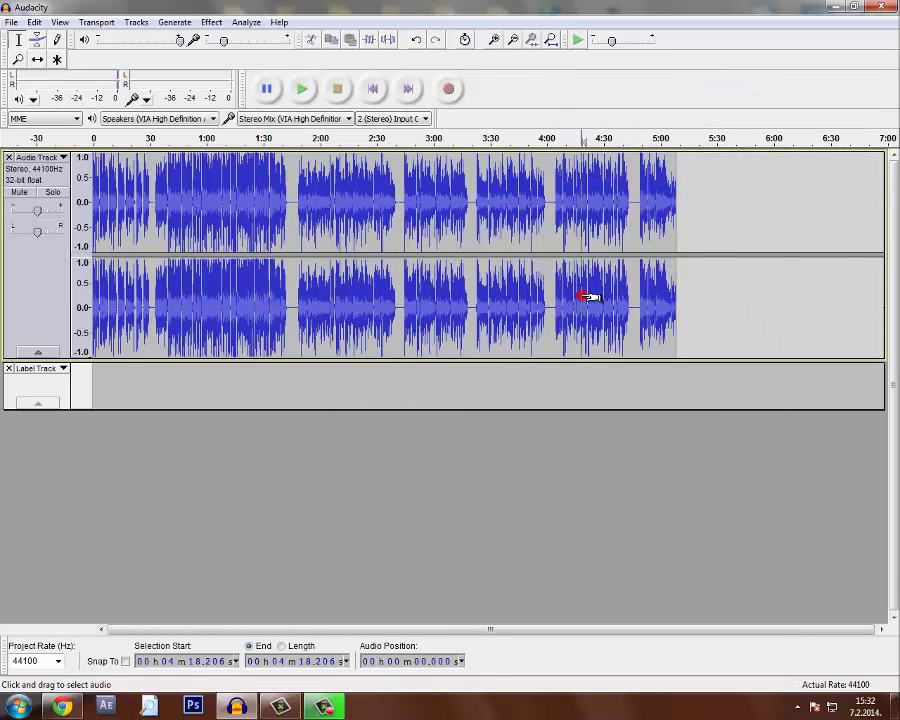
key(space)
key(space)
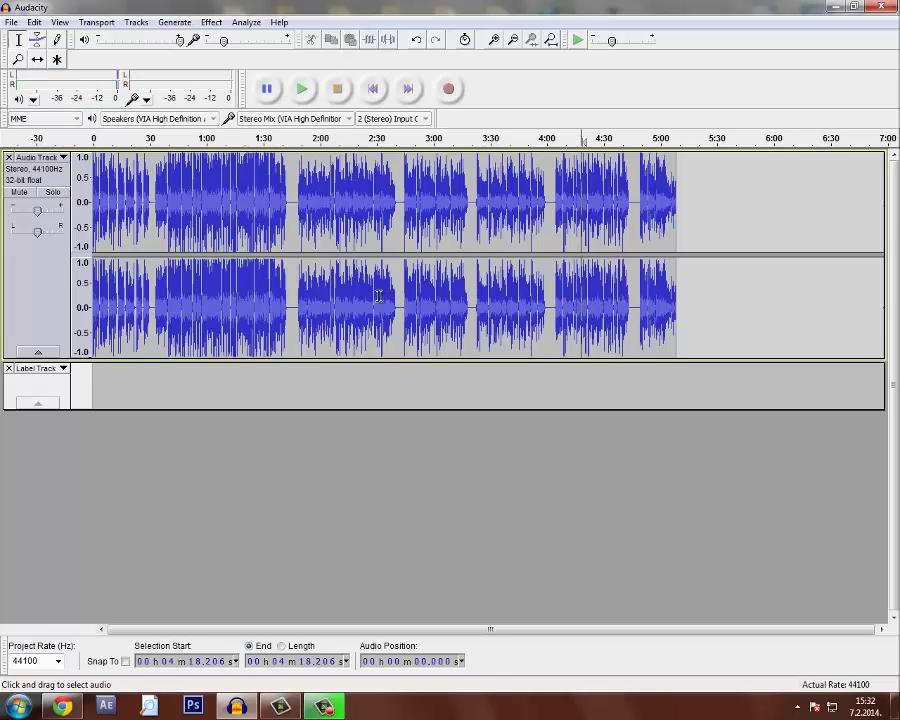
- Export the finished audio to the desktop as an MP3 file named vestr, keeping the metadata as is
click(59, 288)
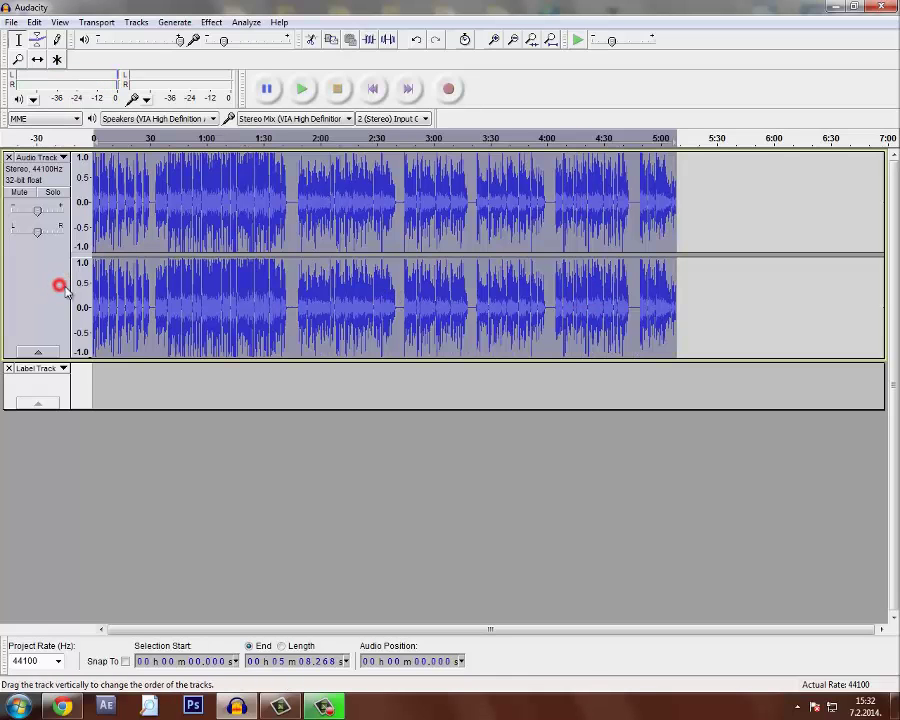
click(248, 456)
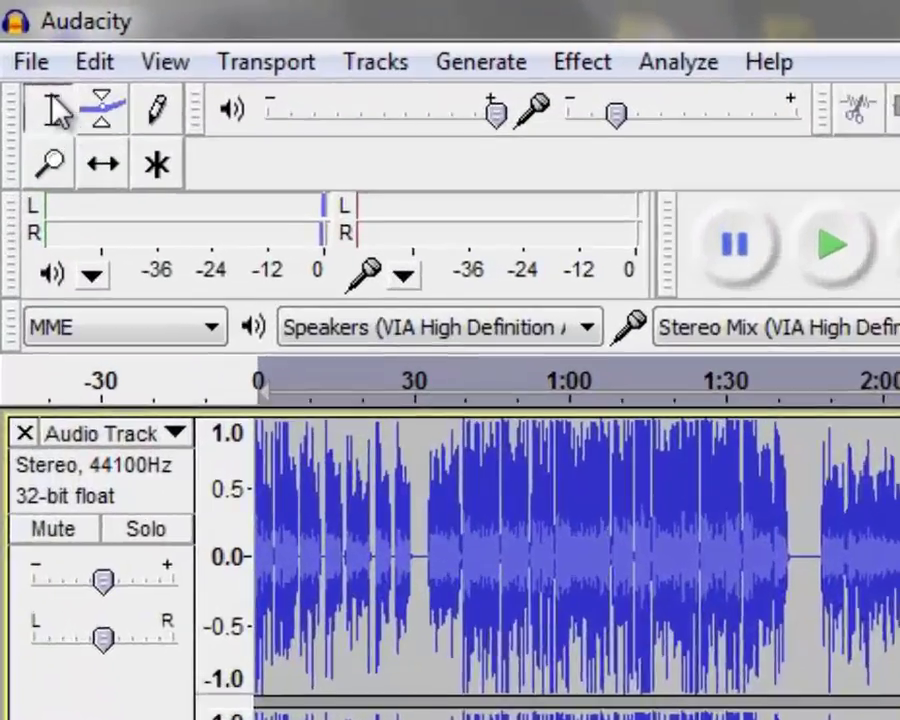
click(31, 61)
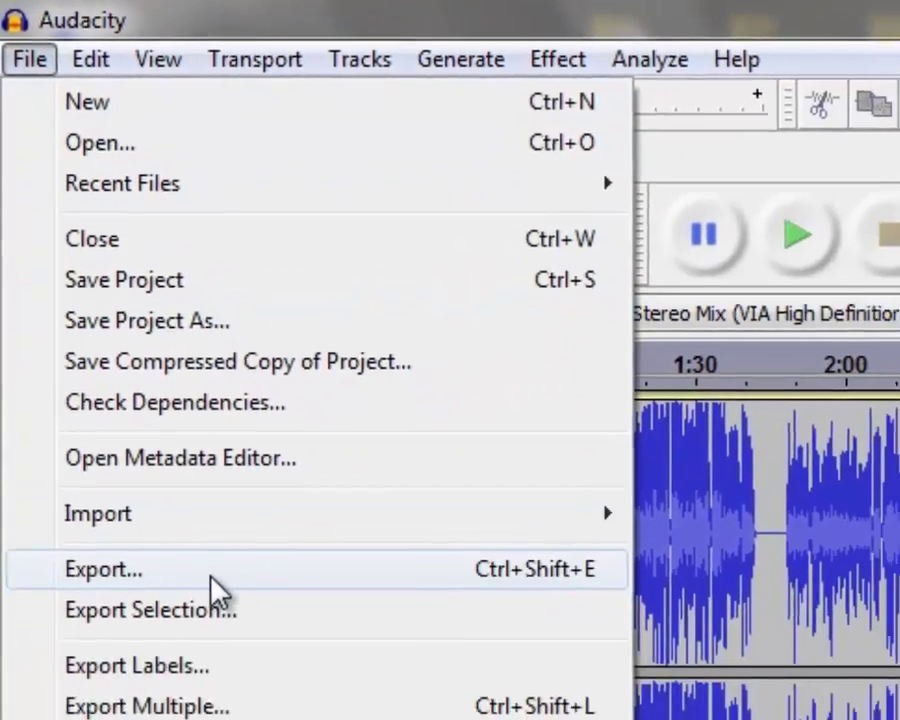
click(240, 668)
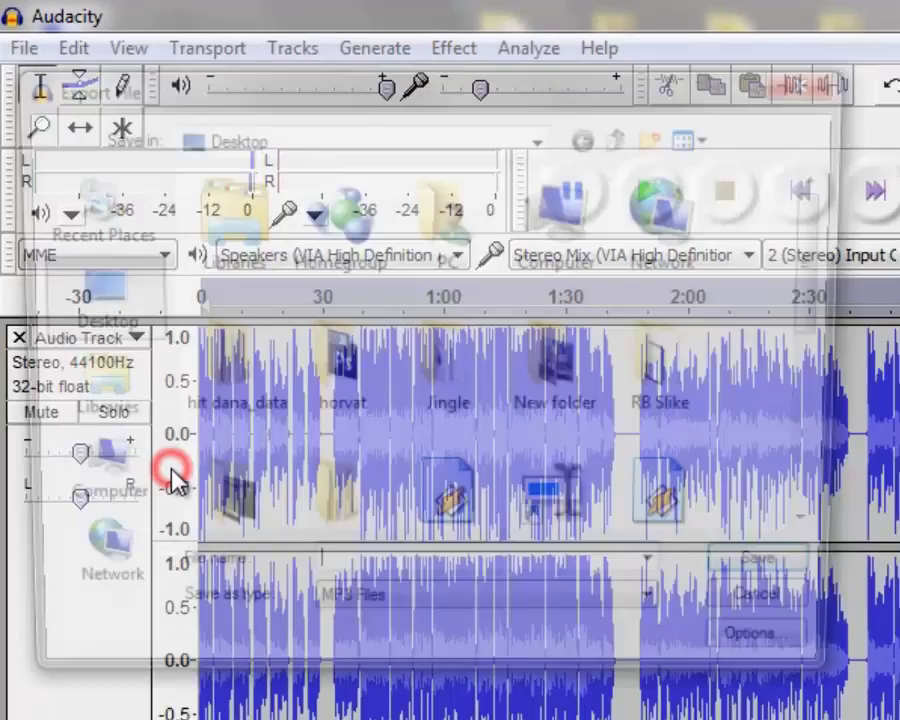
click(86, 290)
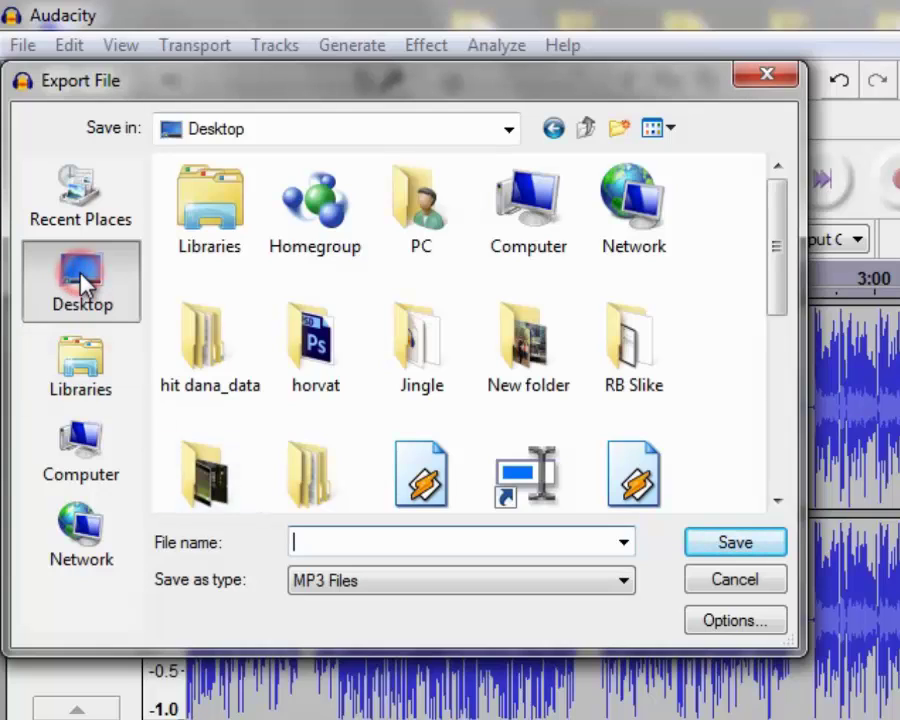
click(465, 543)
text(ve)
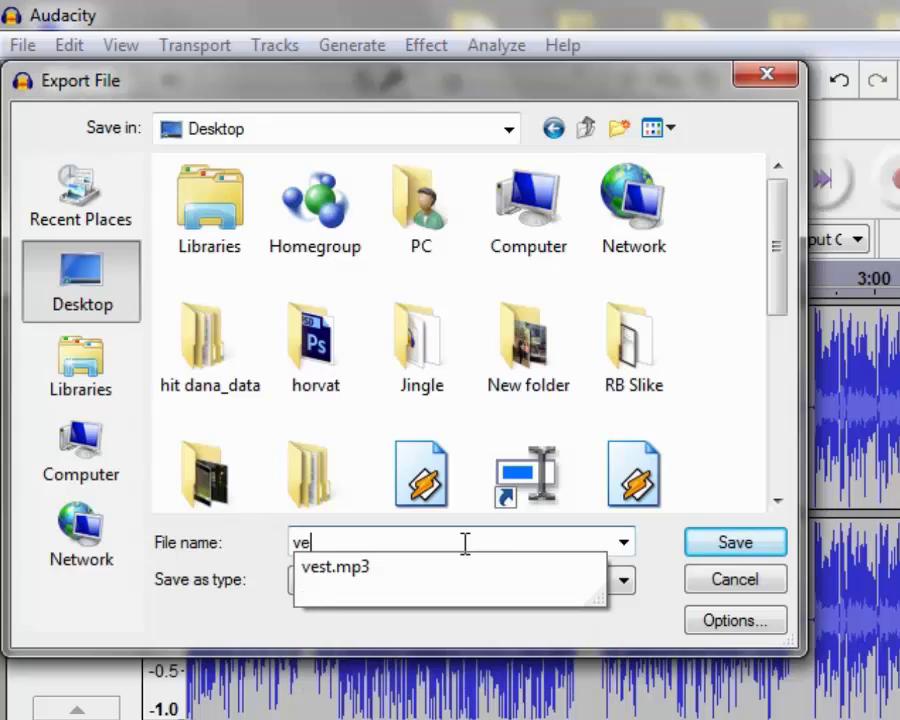
text(str)
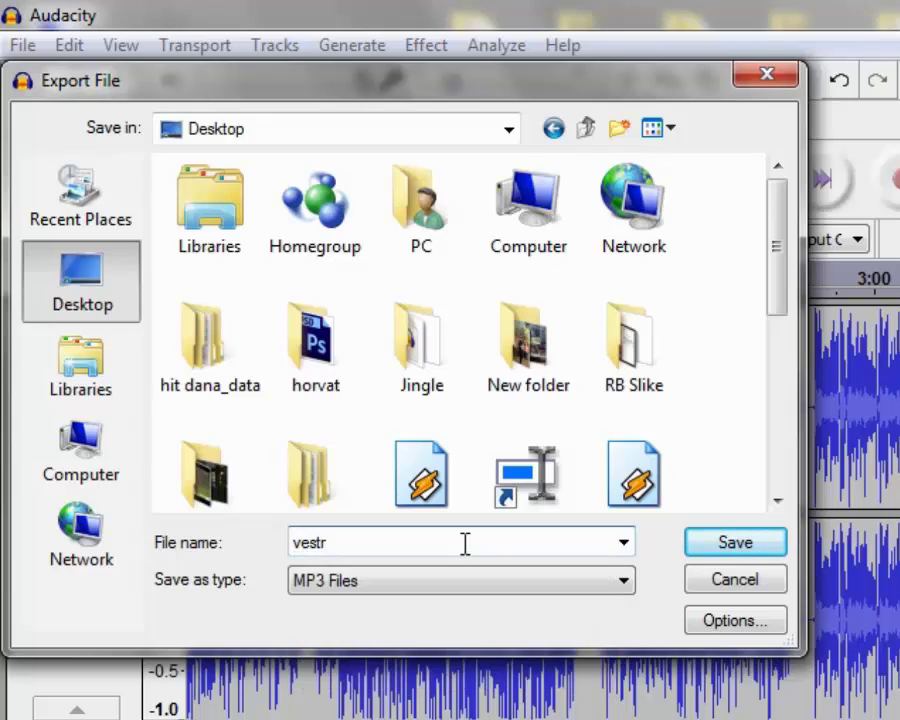
click(736, 543)
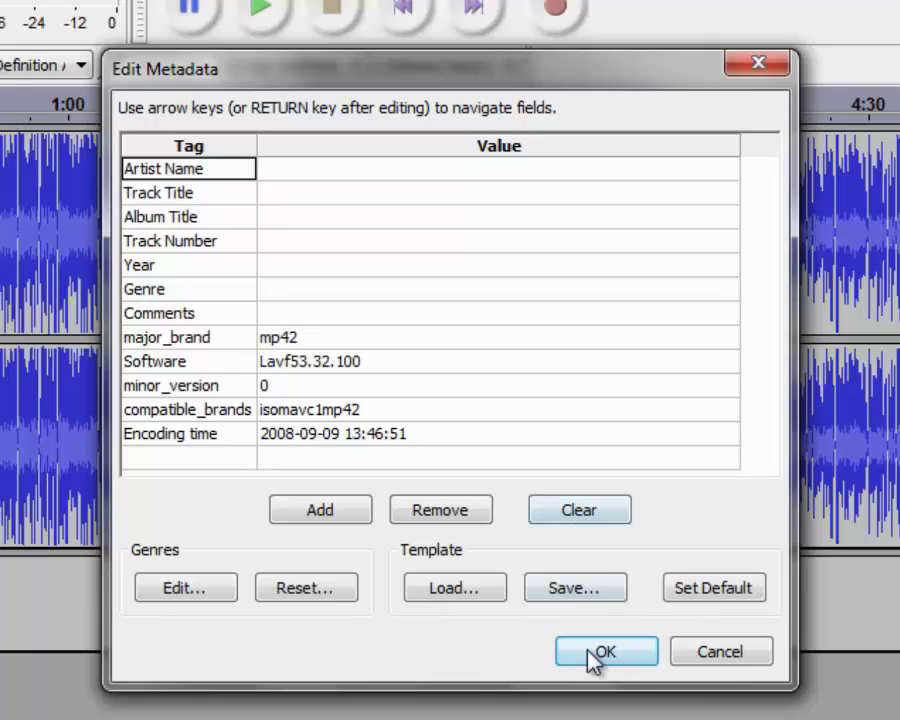
click(596, 655)
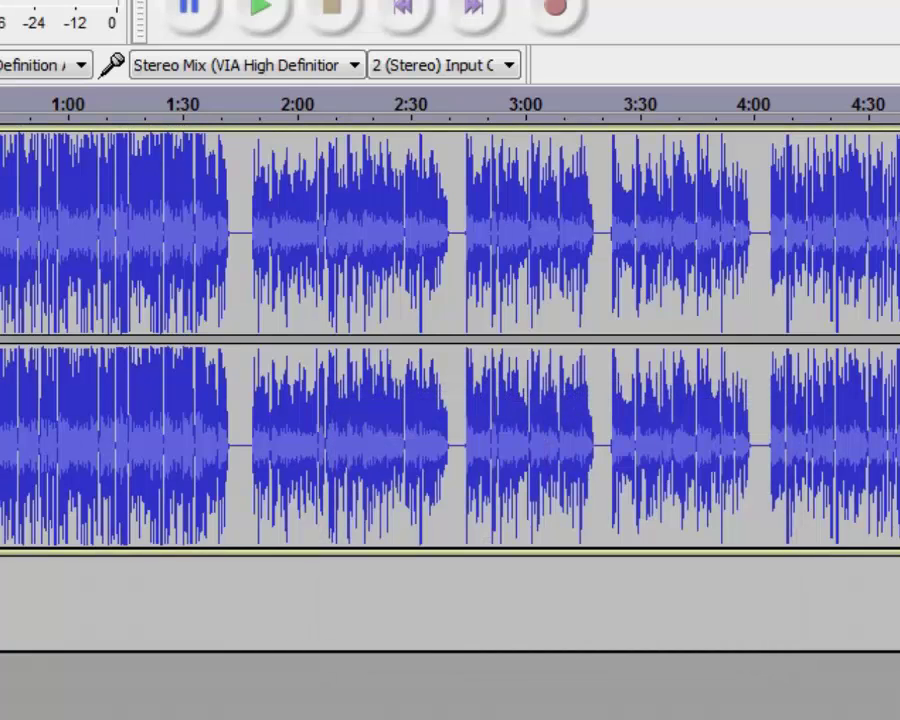
- Close the project without saving changes and move the exported vestr file beside the vest file on the desktop
key(ctrl+w)
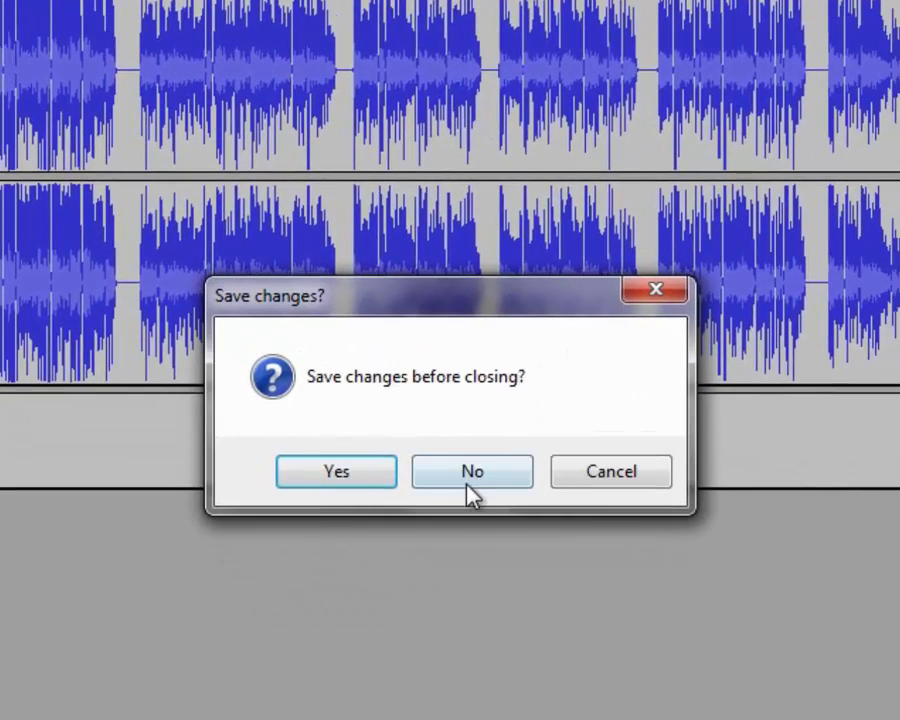
click(471, 478)
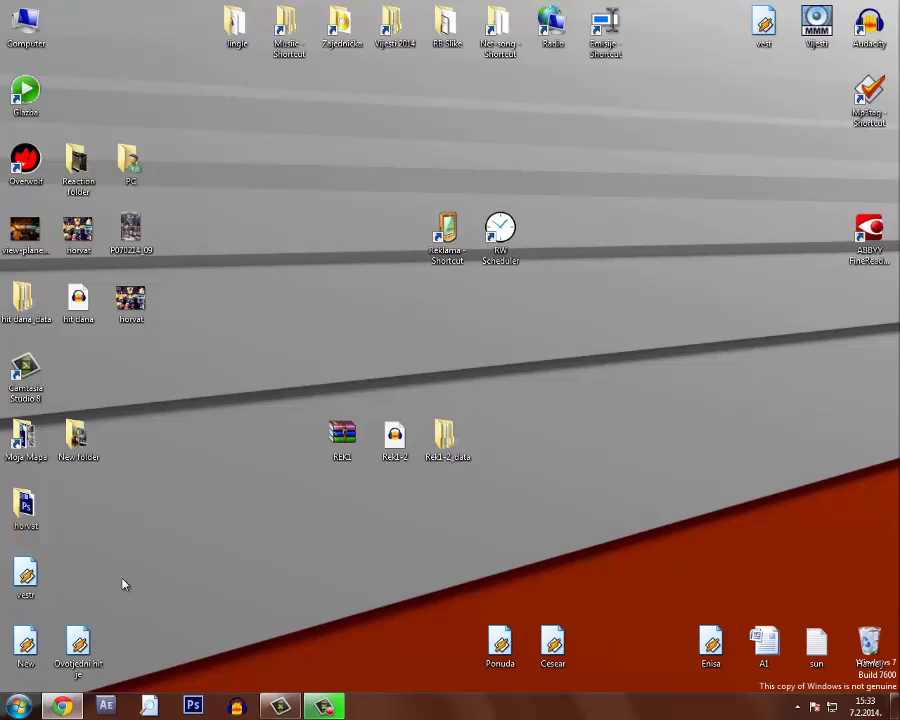
drag(39, 582, 716, 36)
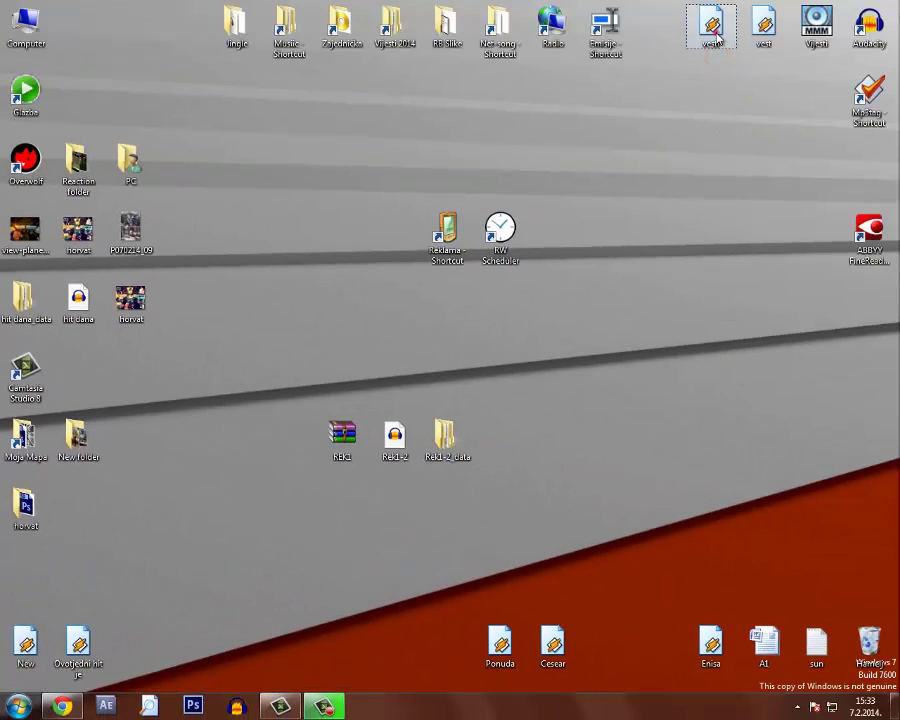